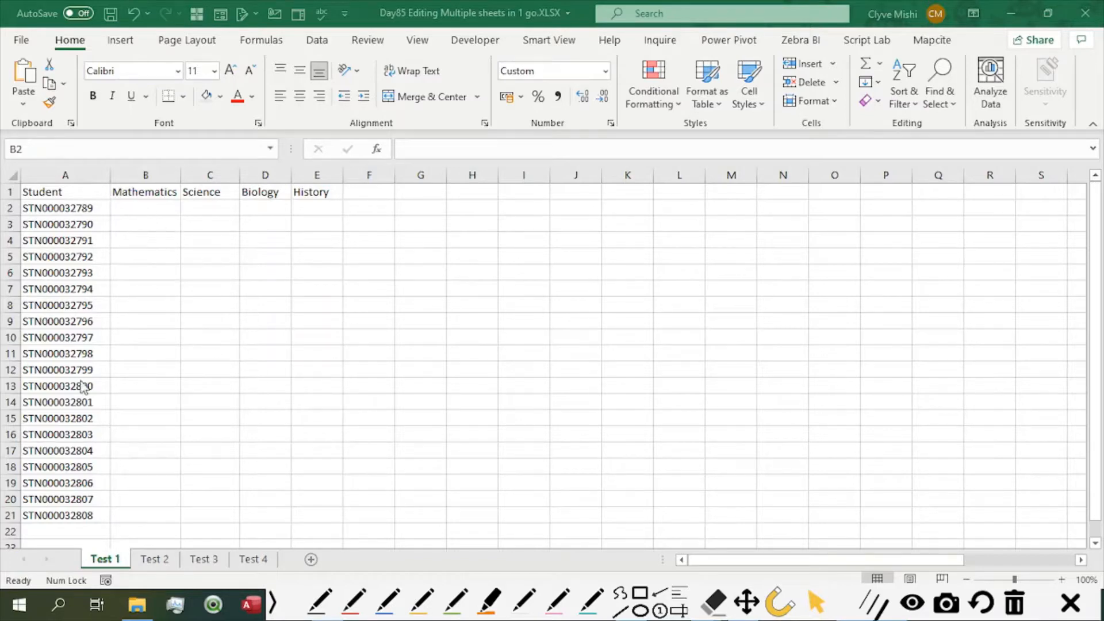
Look through the Test 1, Test 2, Test 3 and Test 4 sheets to compare their student lists and subject columns
{"action": "left_click", "coordinate": [151, 560]}
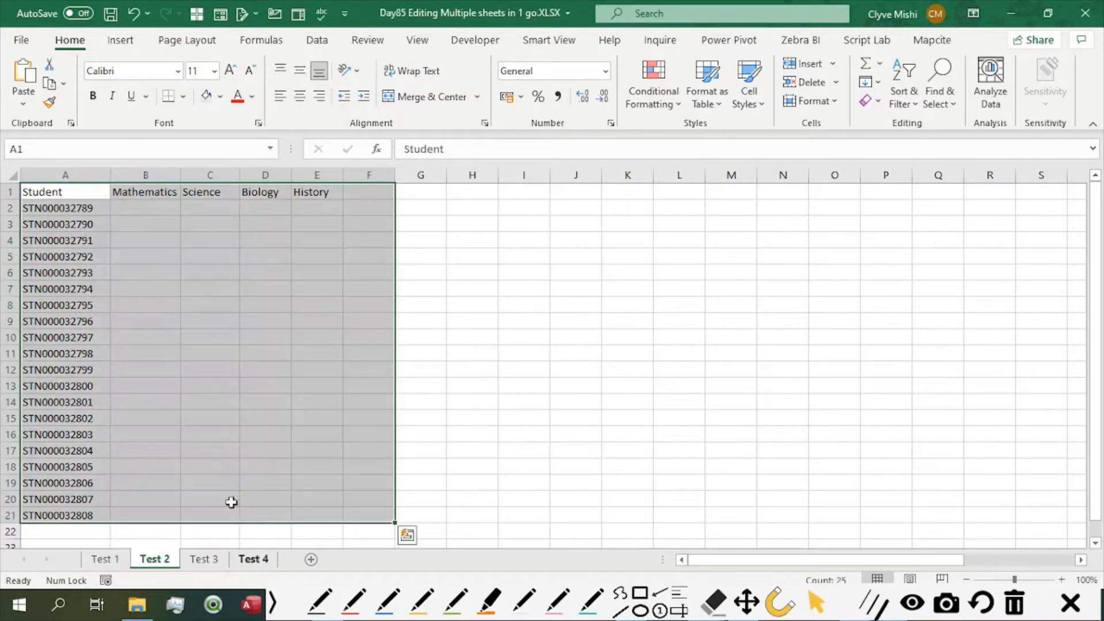
{"action": "left_click", "coordinate": [203, 559]}
{"action": "left_click", "coordinate": [253, 559]}
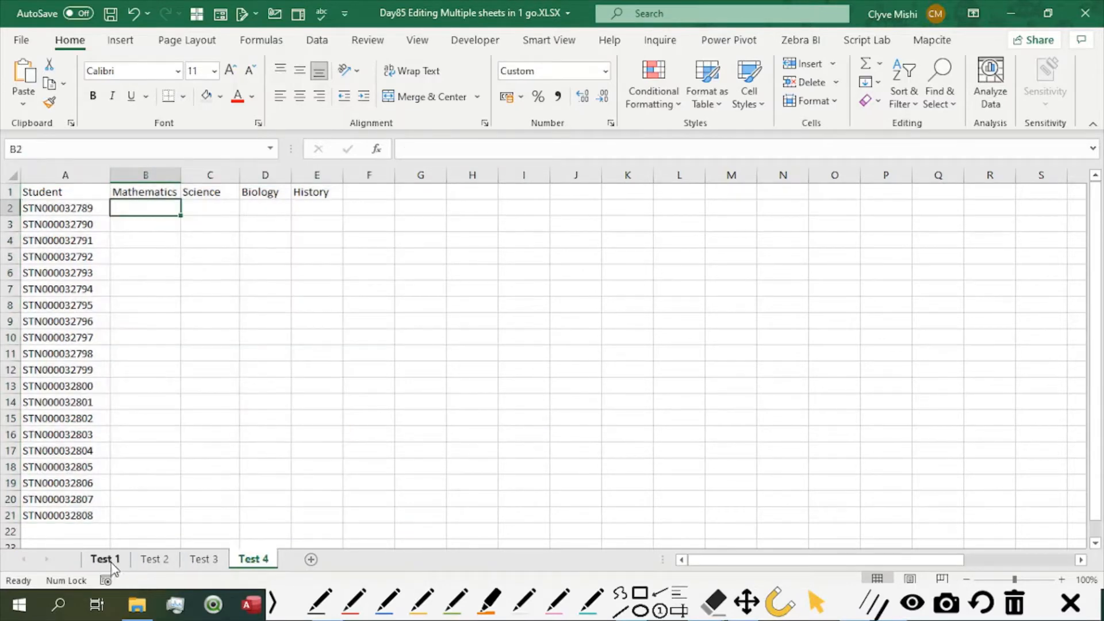
{"action": "left_click", "coordinate": [113, 566]}
{"action": "left_click", "coordinate": [157, 568], "text": "ctrl"}
{"action": "left_click", "coordinate": [158, 565]}
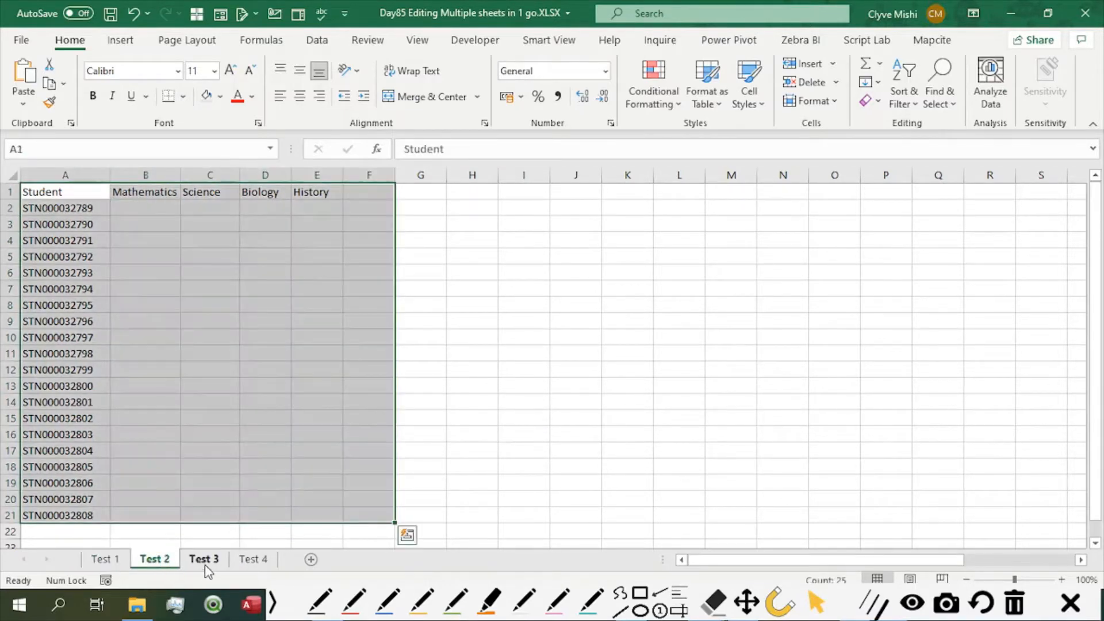
{"action": "left_click", "coordinate": [204, 562]}
{"action": "left_click", "coordinate": [251, 560]}
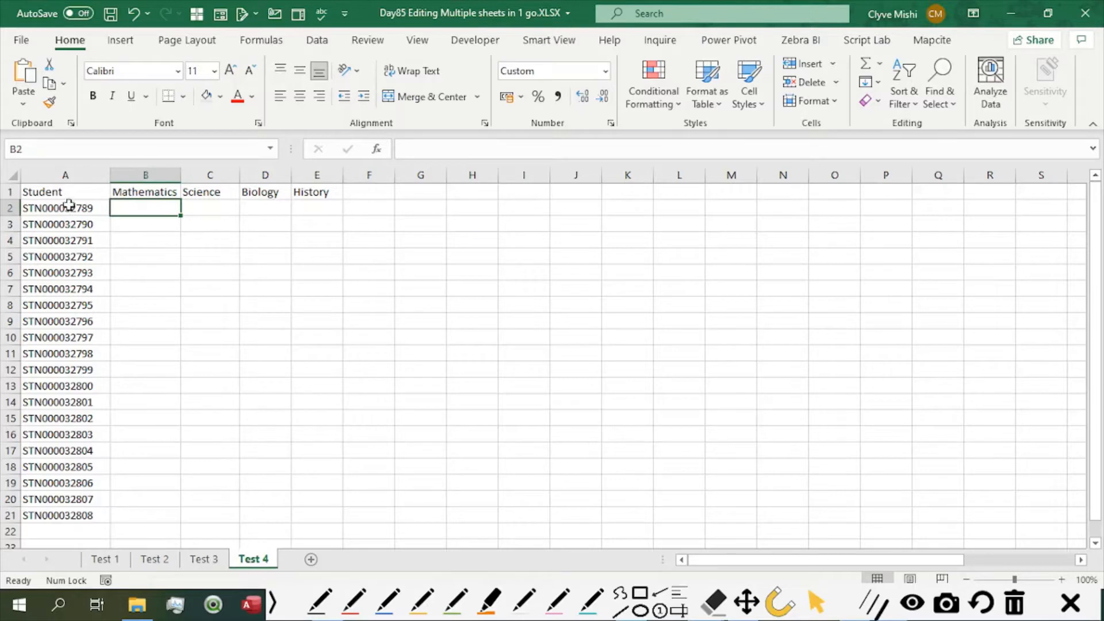
{"action": "left_click", "coordinate": [69, 533]}
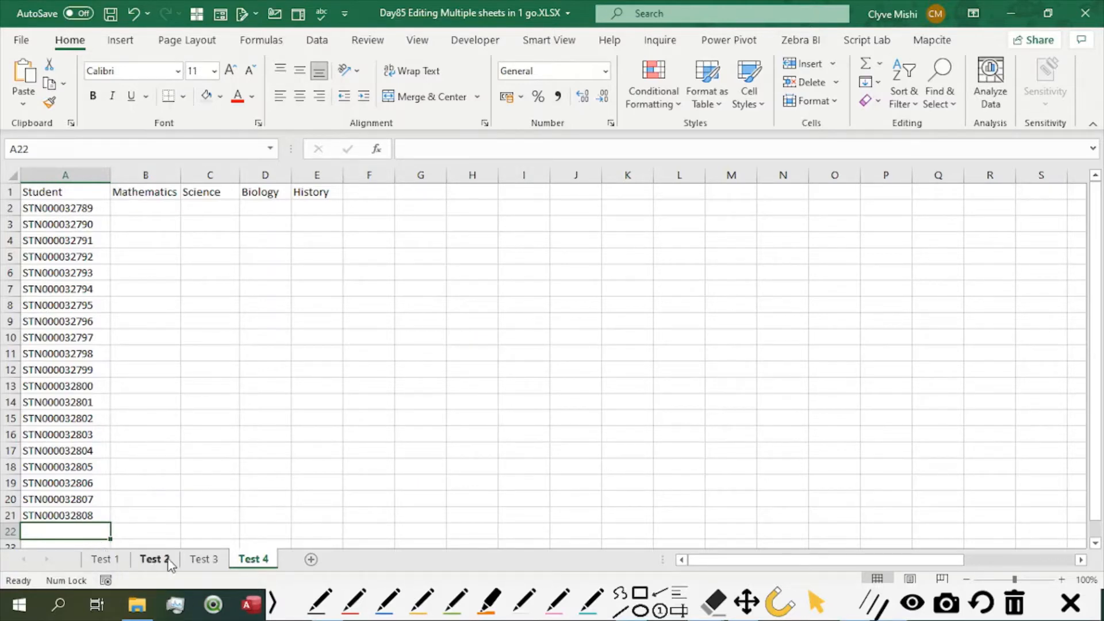
Group the Test 1, Test 4, Test 2 and Test 3 sheets by adding them individually, and ungroup them again
{"action": "left_click", "coordinate": [108, 559]}
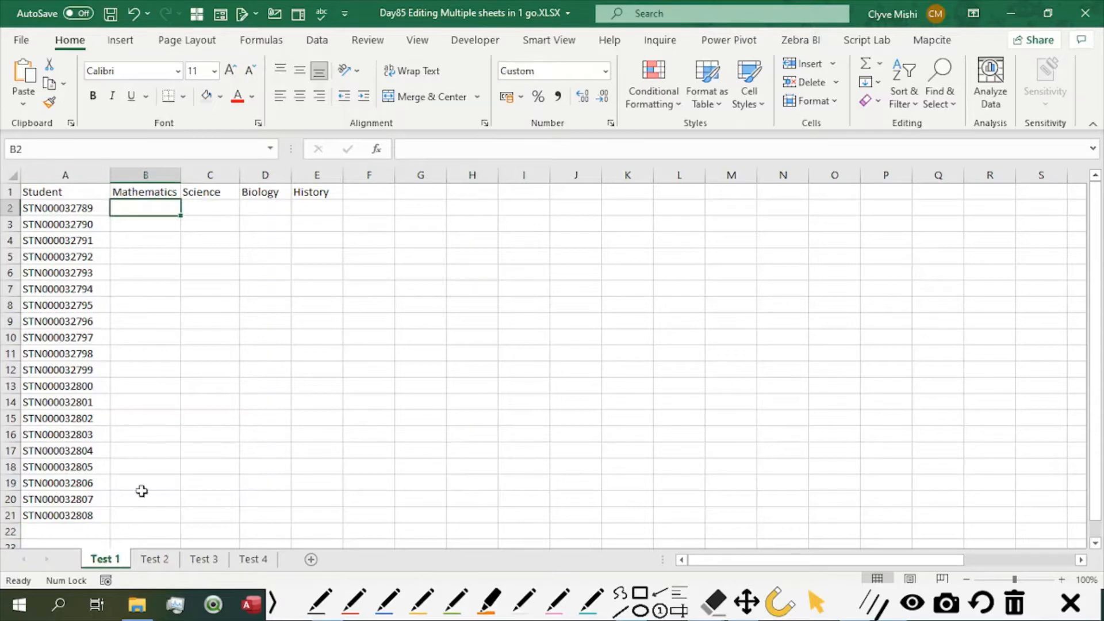
{"action": "left_click", "coordinate": [263, 566], "text": "ctrl"}
{"action": "left_click", "coordinate": [268, 565], "text": "ctrl"}
{"action": "left_click", "coordinate": [165, 567], "text": "ctrl"}
{"action": "left_click", "coordinate": [206, 564], "text": "ctrl"}
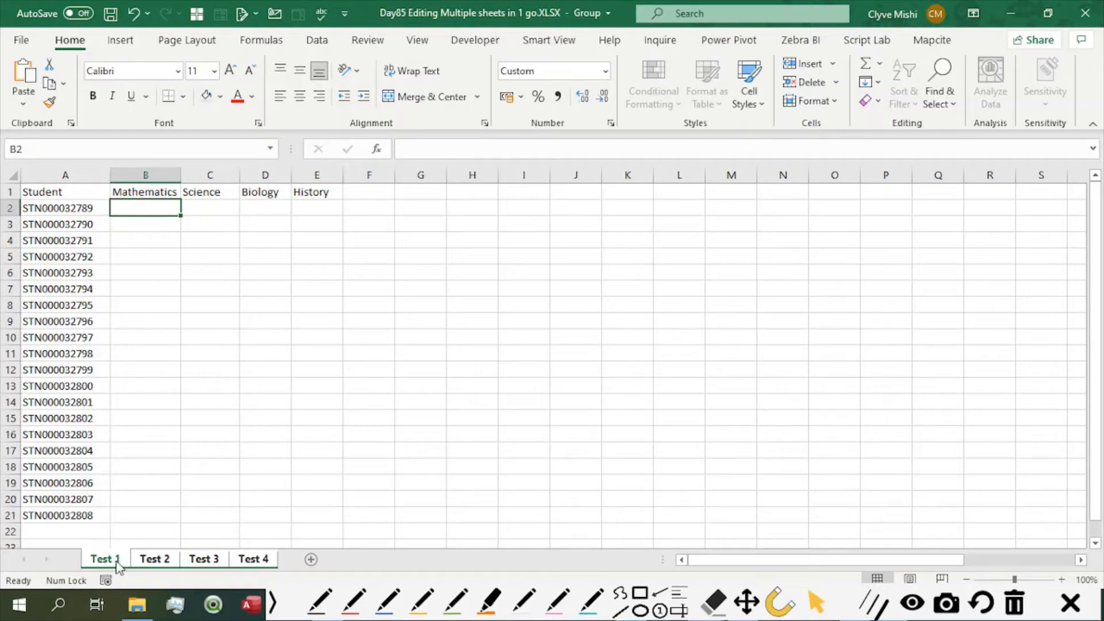
{"action": "left_click", "coordinate": [155, 561]}
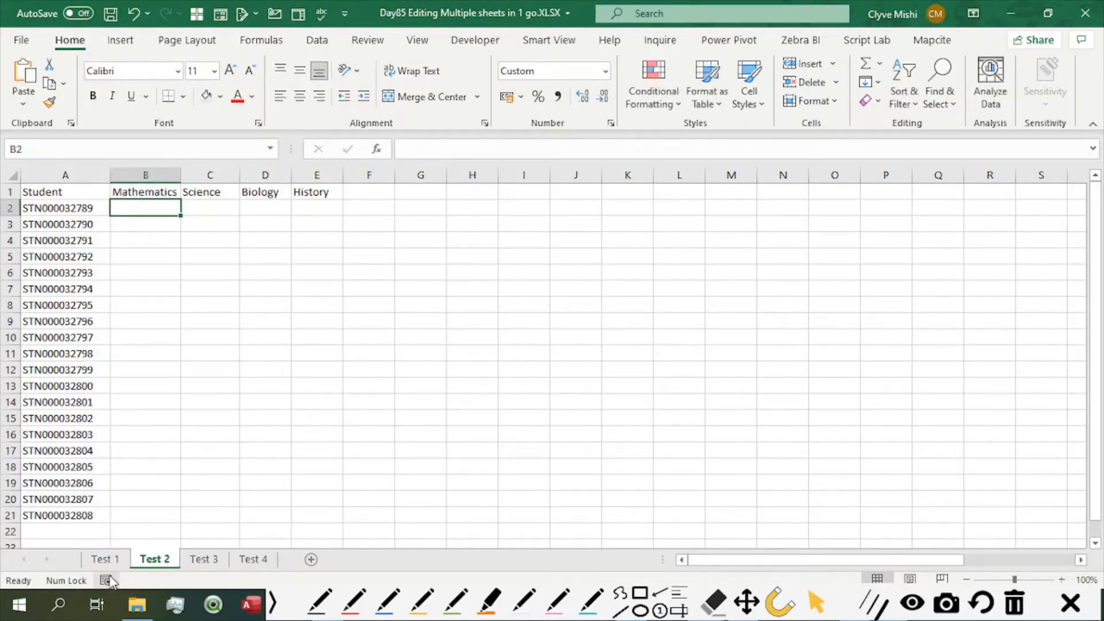
Group the consecutive sheets from Test 1 through Test 4 as a range, and ungroup them by visiting the other sheets
{"action": "left_click", "coordinate": [116, 560]}
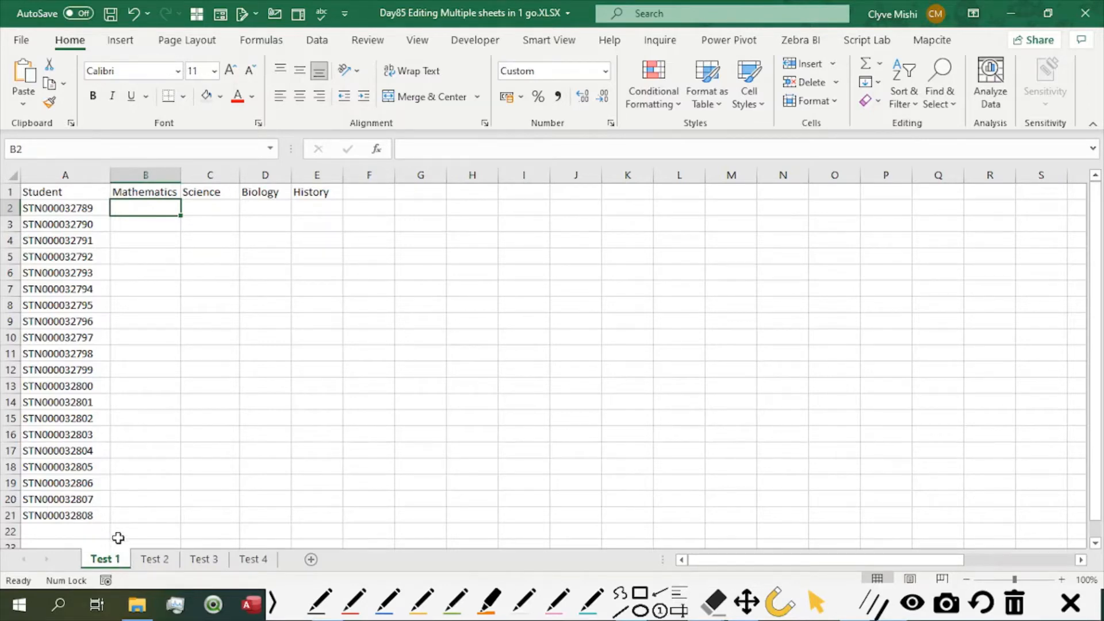
{"action": "left_click", "coordinate": [260, 560], "text": "shift"}
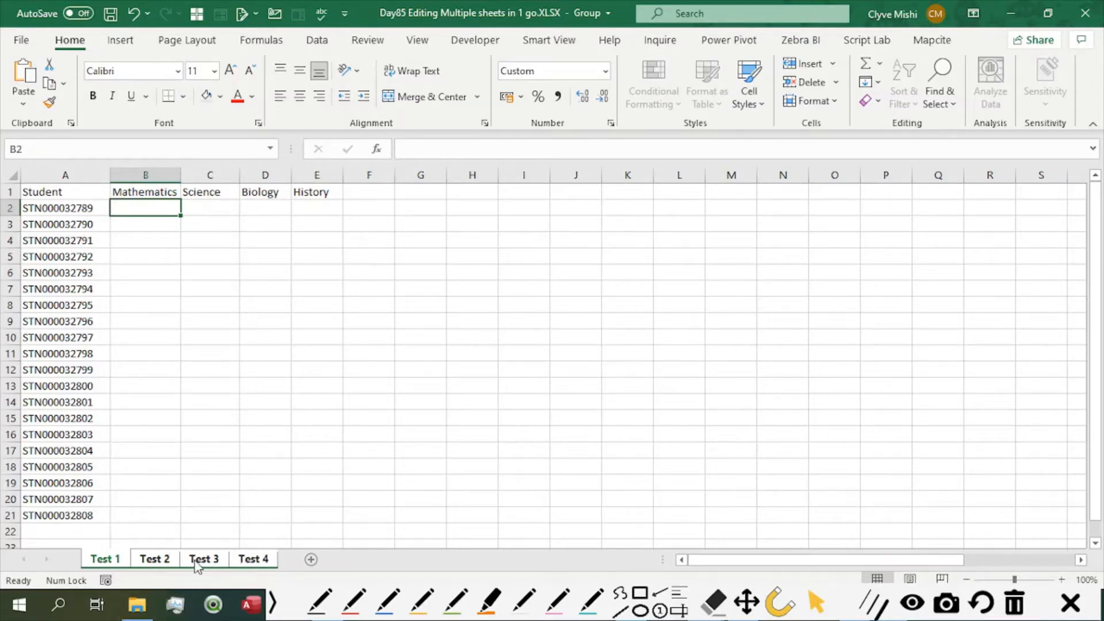
{"action": "left_click", "coordinate": [154, 558]}
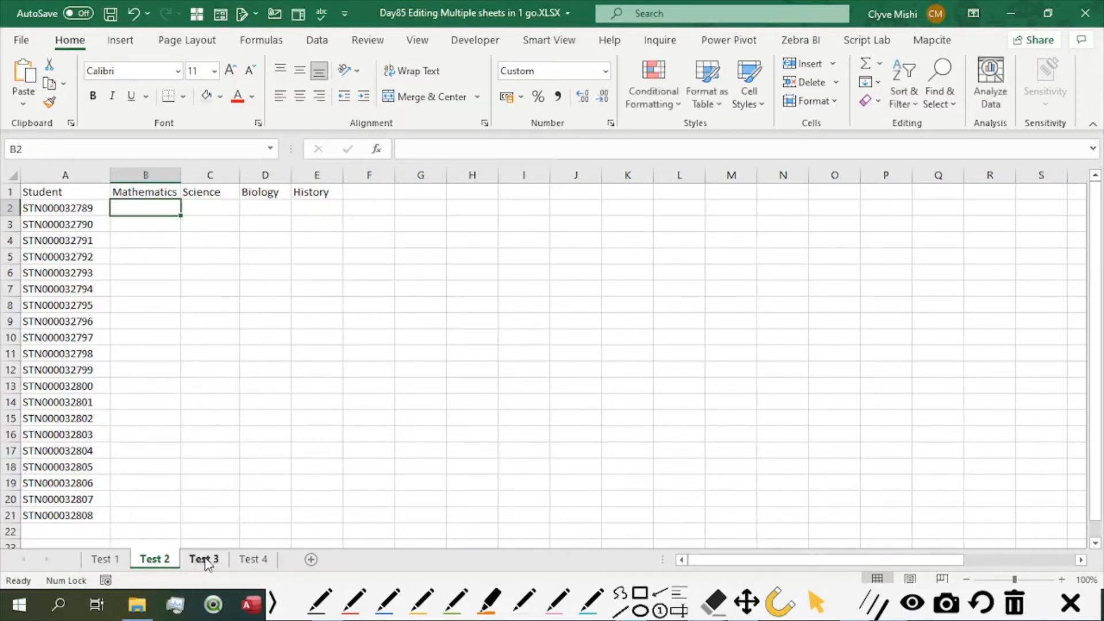
{"action": "left_click", "coordinate": [204, 559]}
{"action": "left_click", "coordinate": [253, 559]}
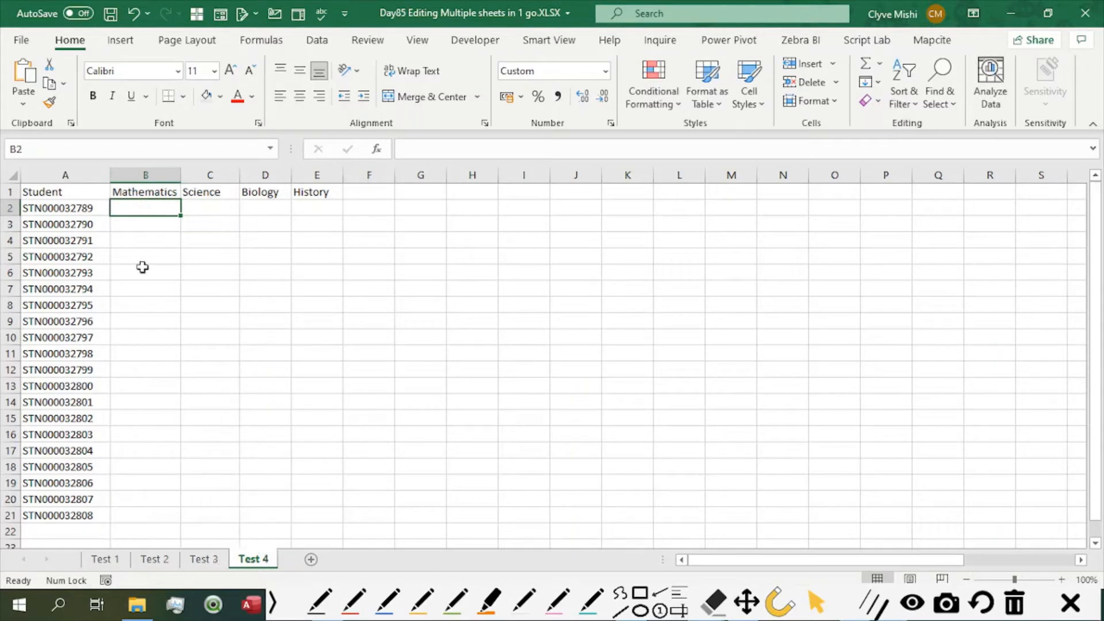
Group the sheets Test 1 through Test 4 and insert four blank rows above the header row
{"action": "left_click", "coordinate": [103, 563]}
{"action": "left_click", "coordinate": [252, 558], "text": "shift"}
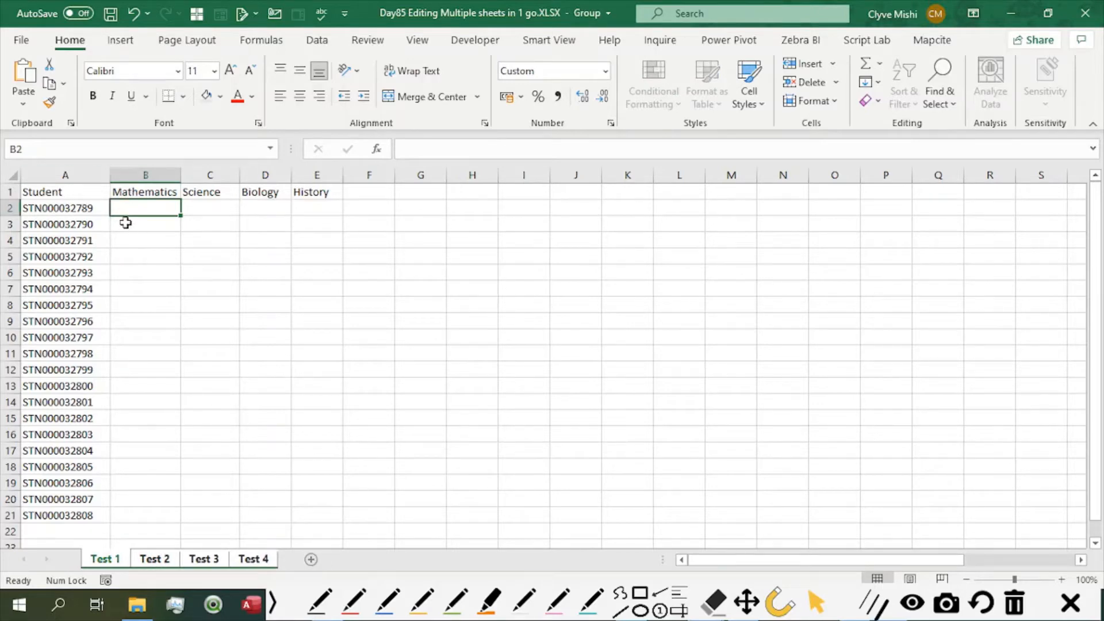
{"action": "left_click", "coordinate": [14, 185]}
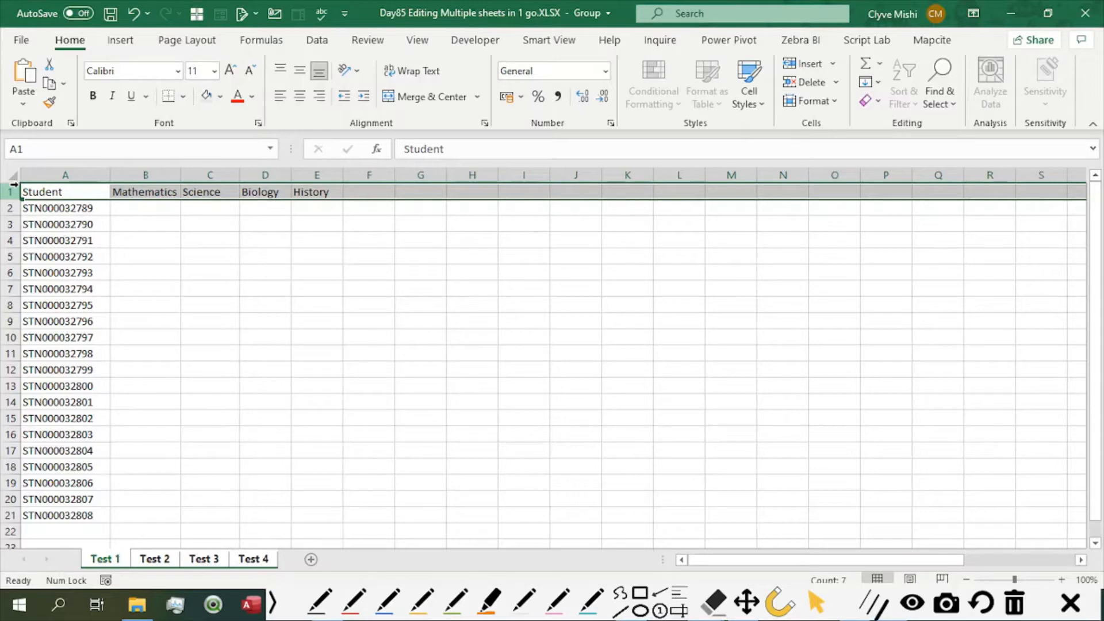
{"action": "key", "text": "ctrl+shift+plus"}
{"action": "key", "text": "ctrl+shift+plus"}
{"action": "key", "text": "ctrl+shift+plus"}
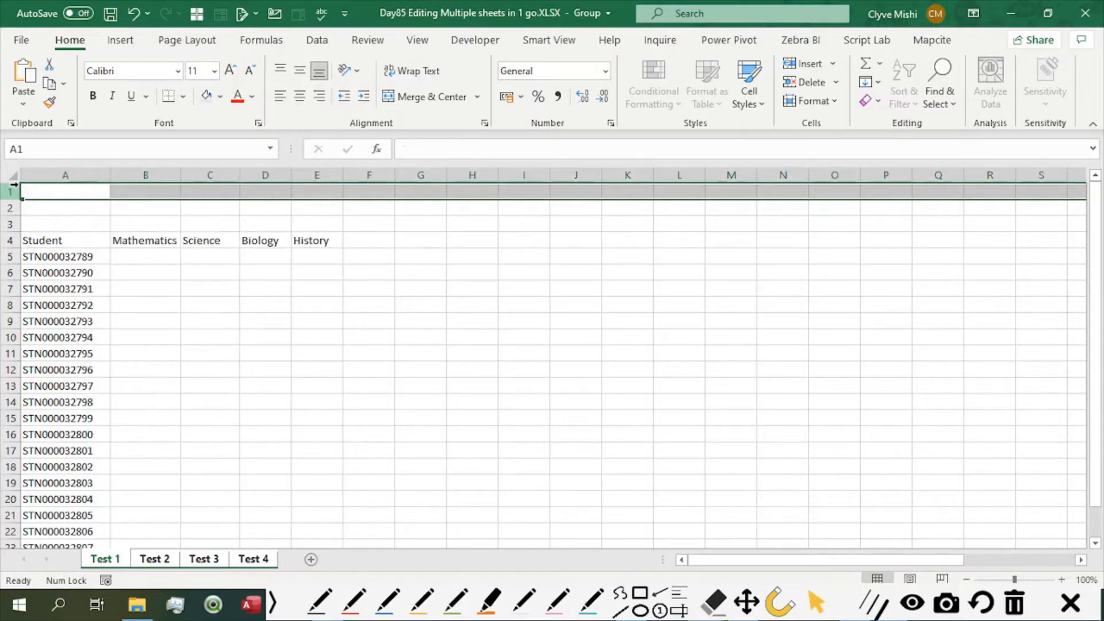
{"action": "key", "text": "ctrl+shift+plus"}
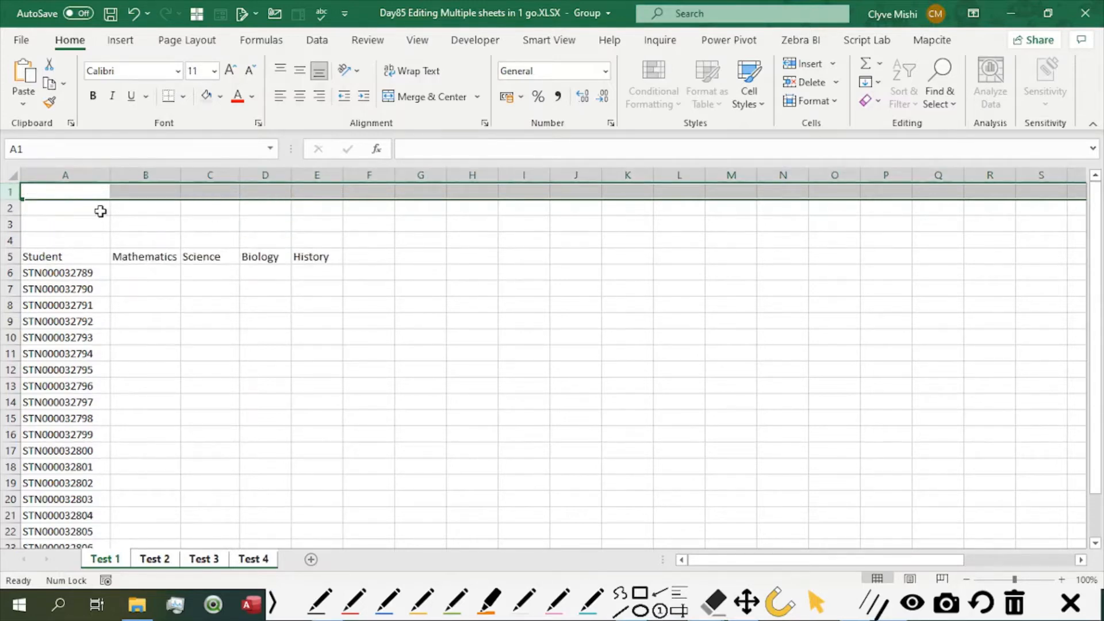
Enter the labels "Highest Mark" in A2 and "Lowest Mark" in A3 on the grouped sheets
{"action": "left_click", "coordinate": [96, 210]}
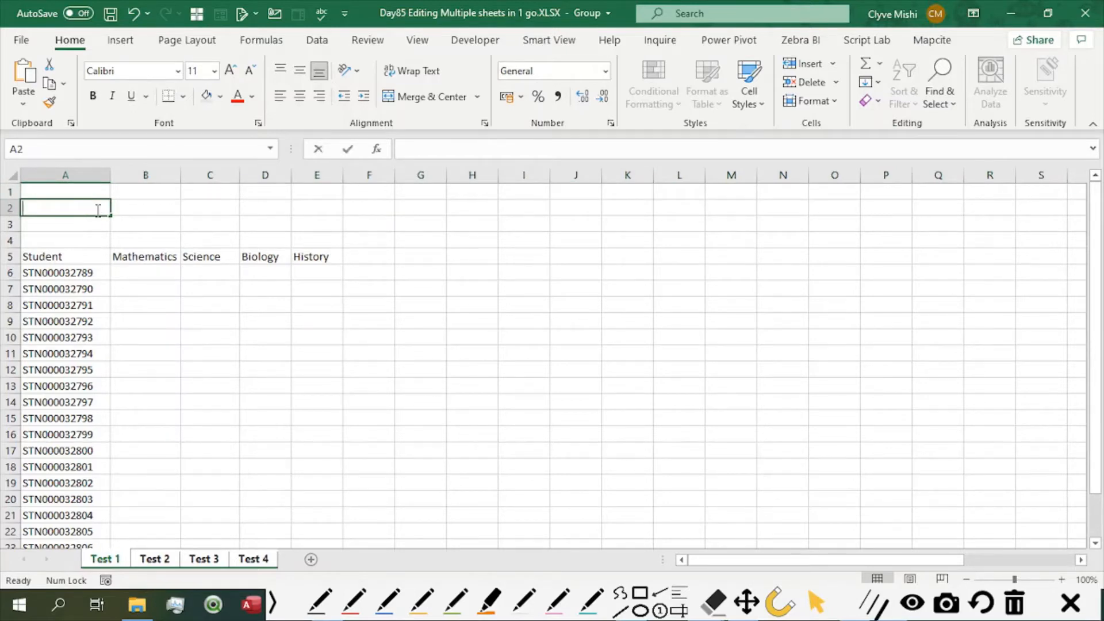
{"action": "type", "text": "Highest Mark"}
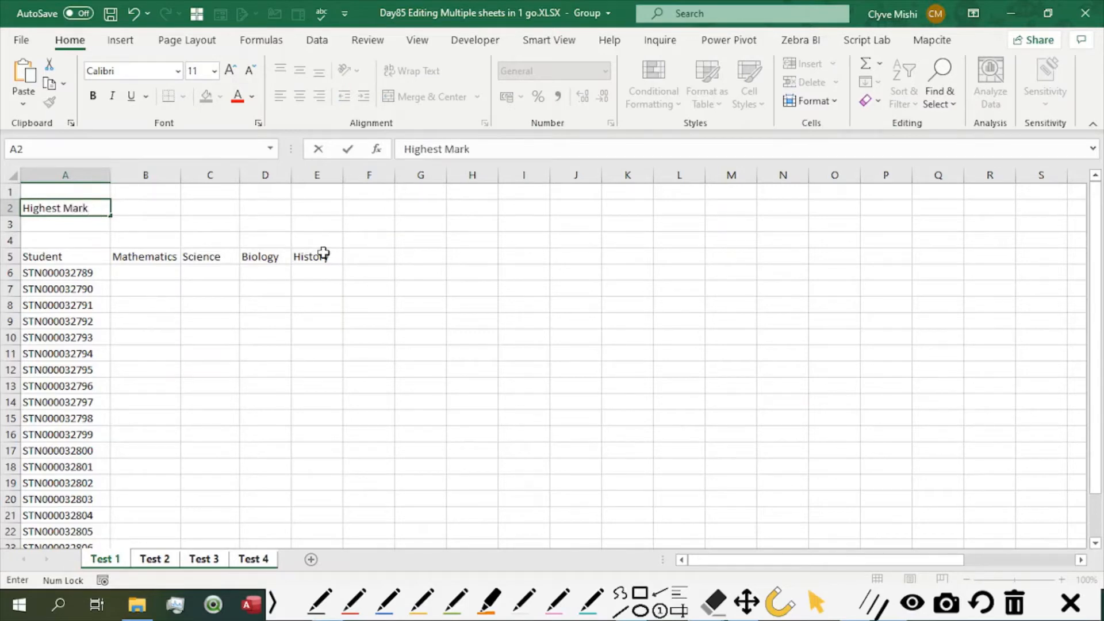
{"action": "left_click", "coordinate": [75, 222]}
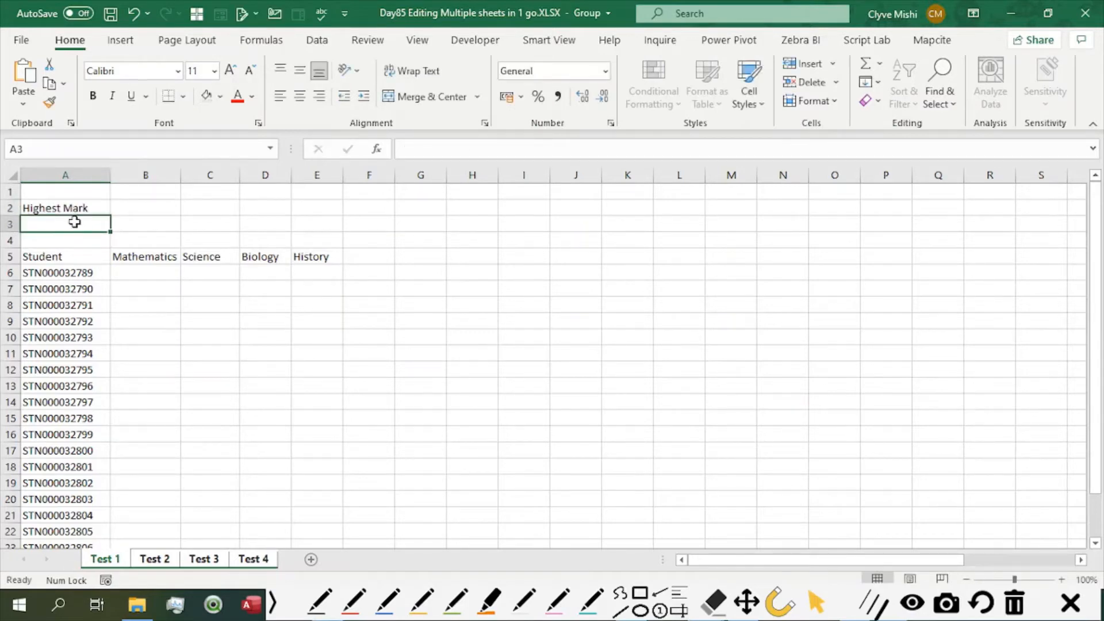
{"action": "type", "text": "B"}
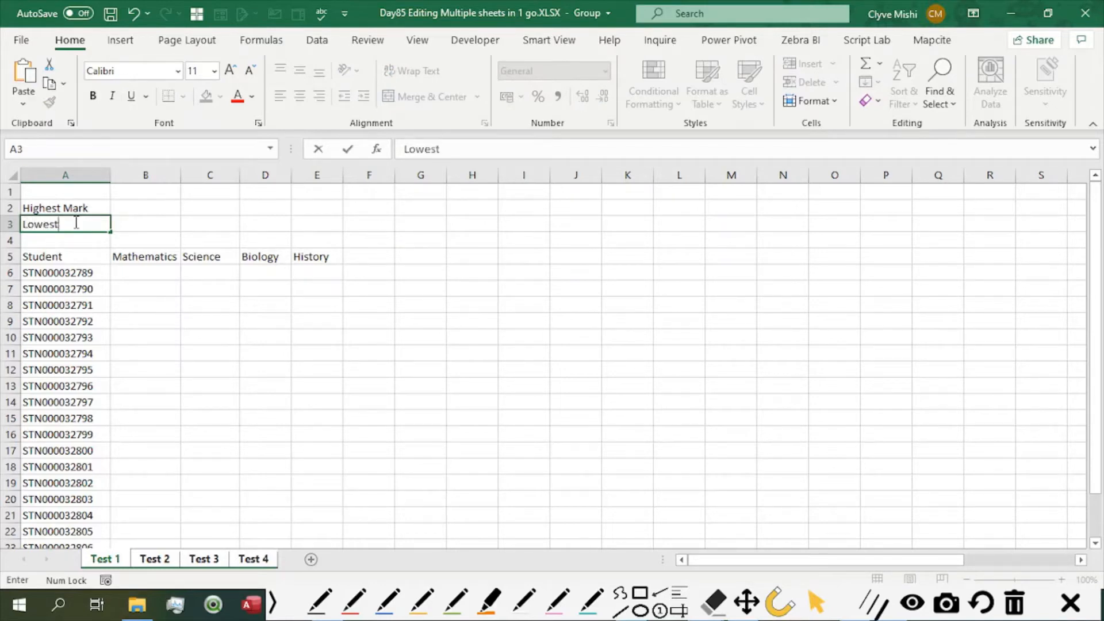
{"action": "type", "text": "owest Mark"}
Extend the student number series in column A by one row, from A25 into A26
{"action": "left_click", "coordinate": [95, 430]}
{"action": "scroll", "coordinate": [92, 428], "scroll_direction": "down", "scroll_amount": 3}
{"action": "left_click", "coordinate": [78, 430]}
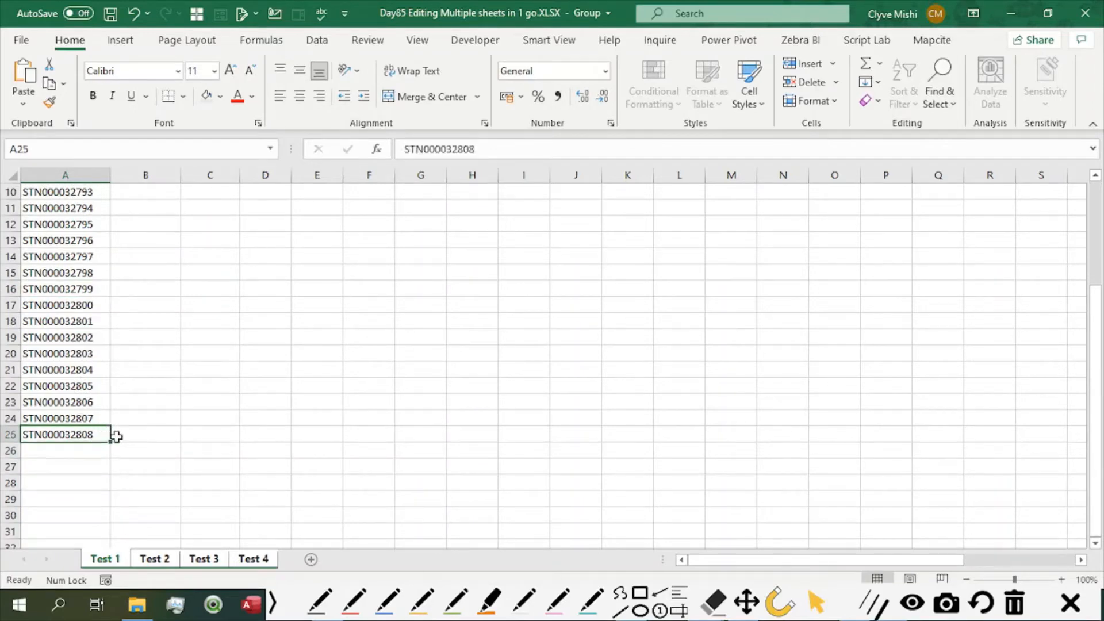
{"action": "left_click_drag", "start_coordinate": [111, 441], "coordinate": [109, 458]}
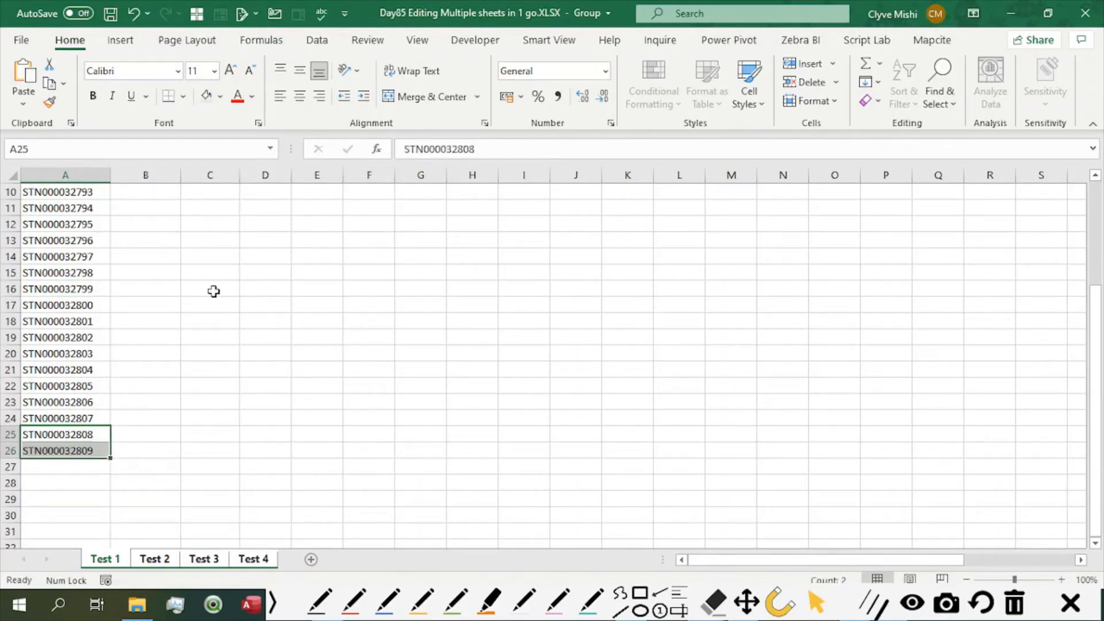
{"action": "scroll", "coordinate": [86, 352], "scroll_direction": "up", "scroll_amount": 3}
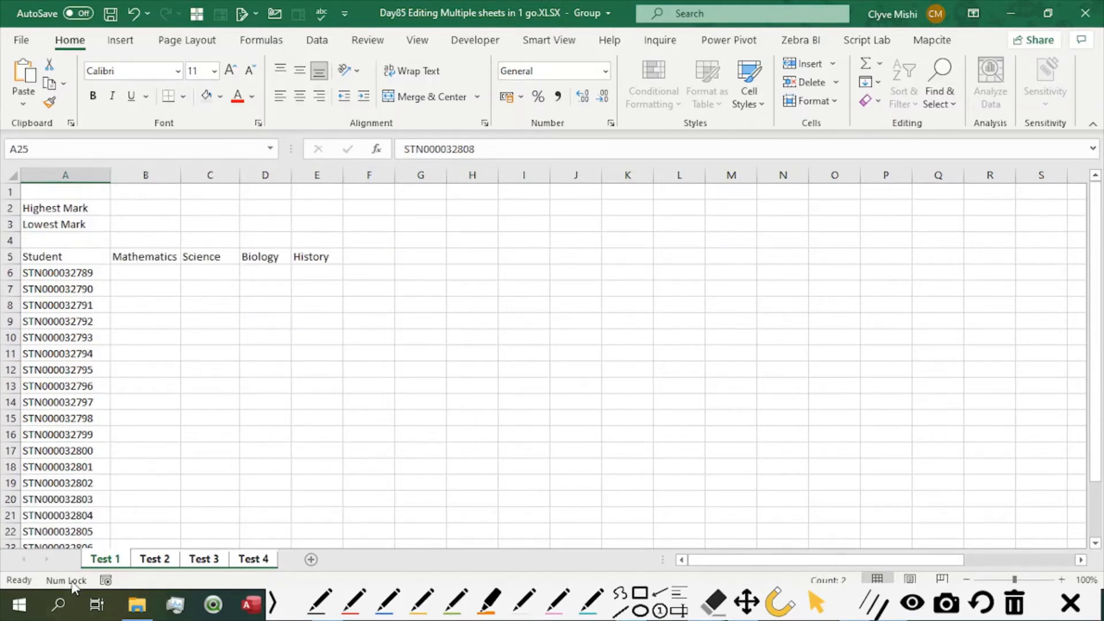
{"action": "scroll", "coordinate": [89, 510], "scroll_direction": "down", "scroll_amount": 3}
{"action": "scroll", "coordinate": [159, 389], "scroll_direction": "up", "scroll_amount": 3}
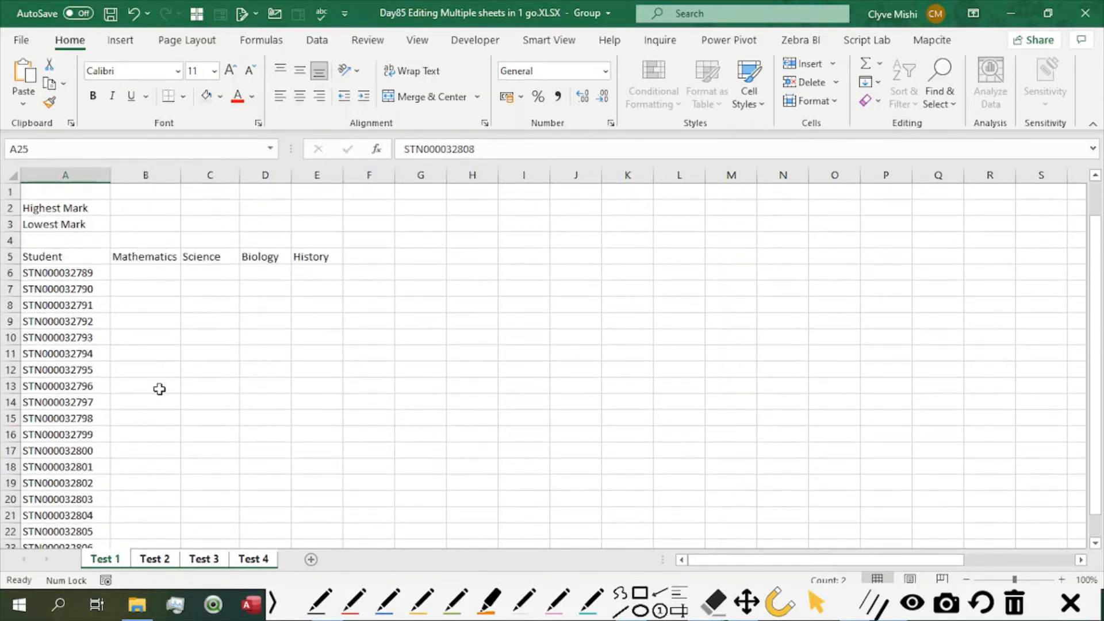
Add the column header "Average" in F5, next to History
{"action": "left_click", "coordinate": [372, 257]}
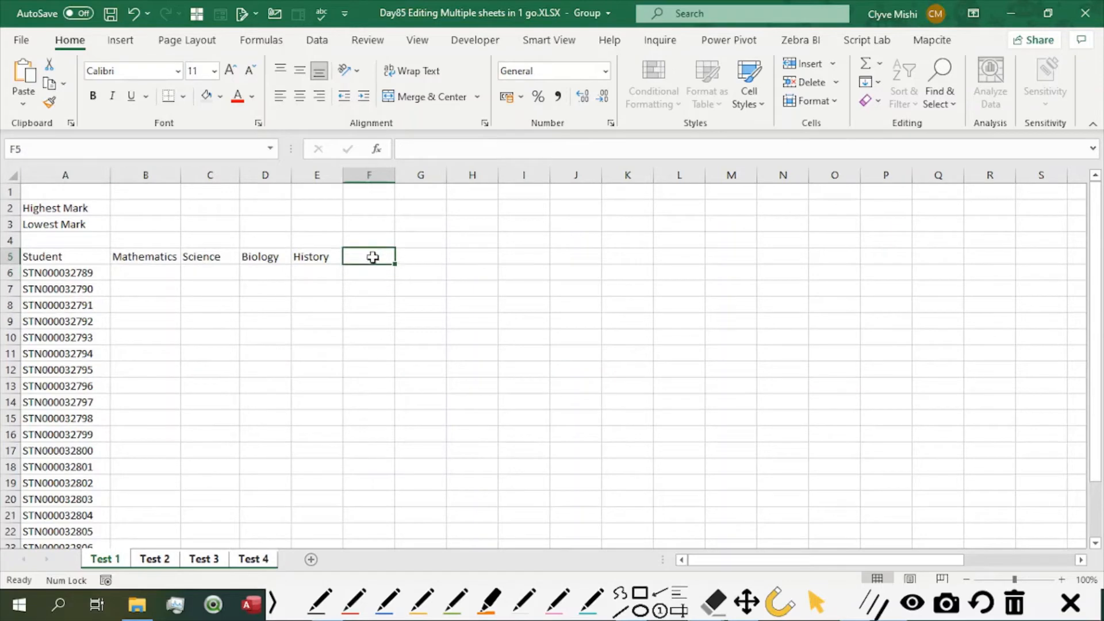
{"action": "type", "text": "Av"}
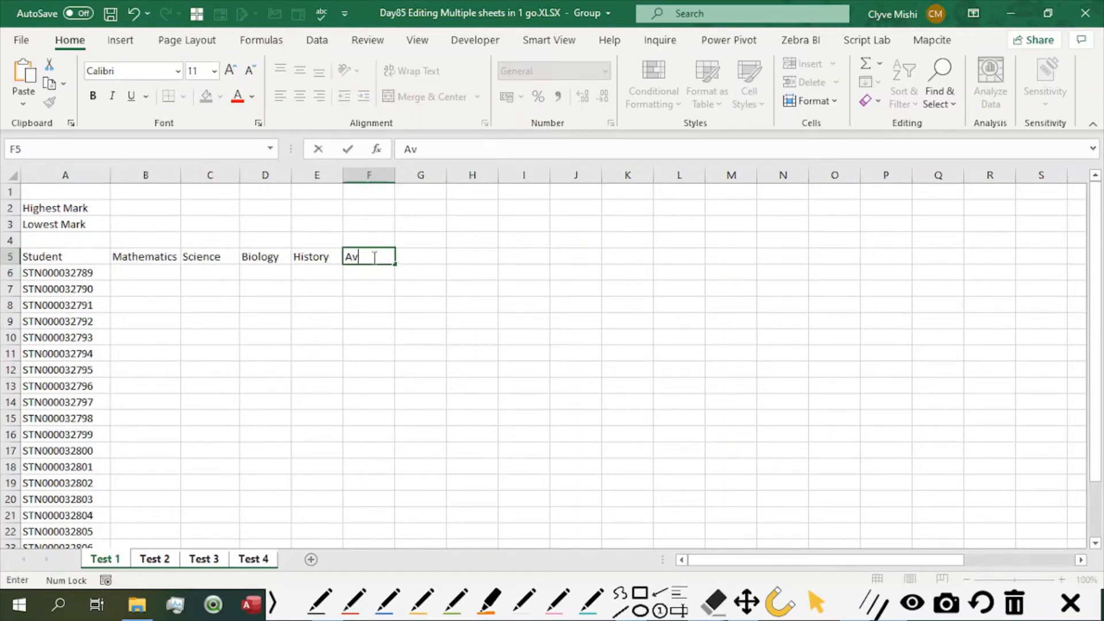
{"action": "type", "text": "erage"}
{"action": "key", "text": "Return"}
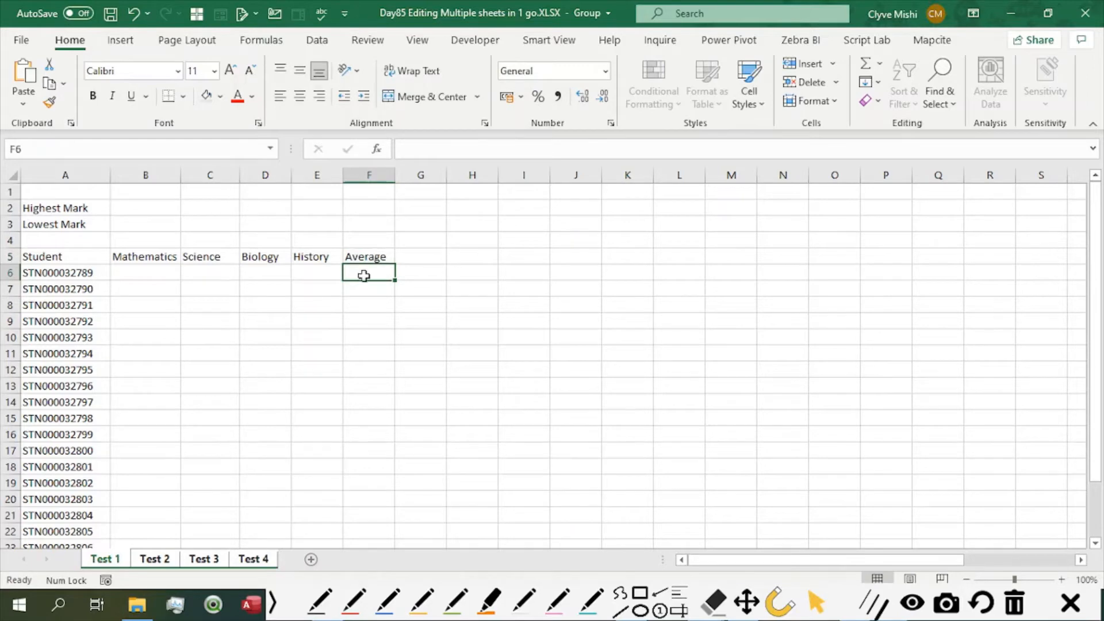
Enter the formula =AVERAGE(B6:E6) in F6 for the first student
{"action": "type", "text": "=ave"}
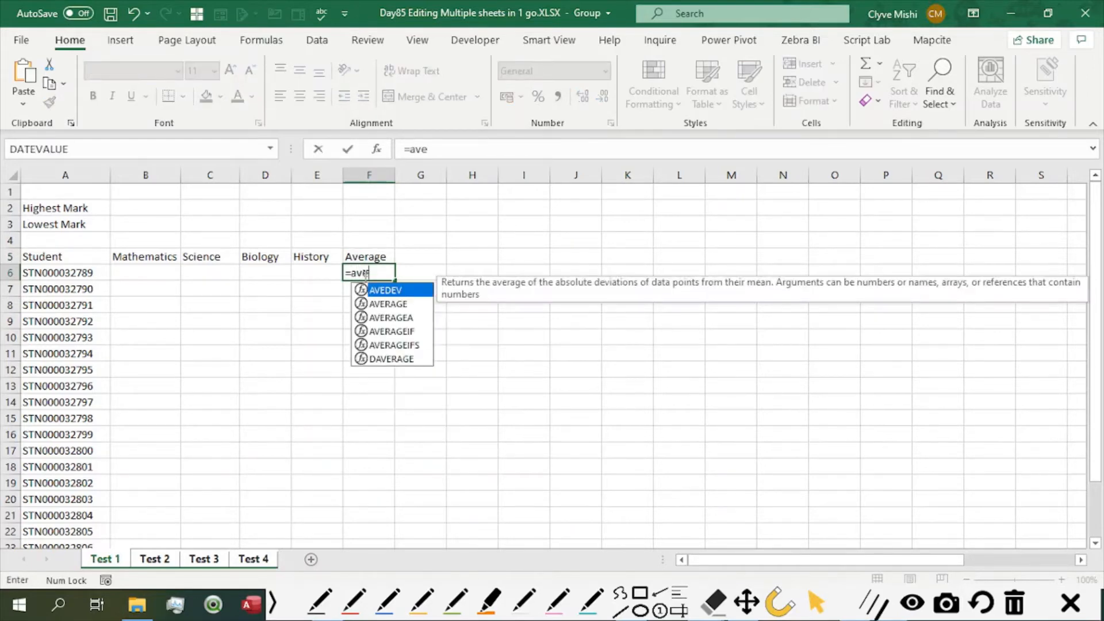
{"action": "double_click", "coordinate": [400, 305]}
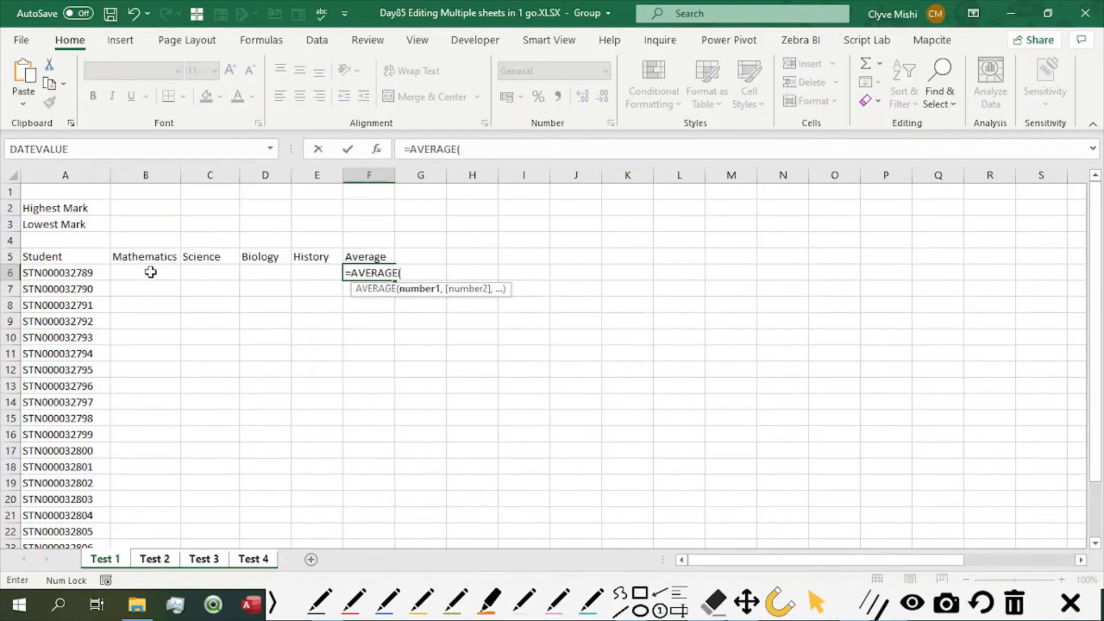
{"action": "left_click_drag", "start_coordinate": [148, 272], "coordinate": [297, 271]}
{"action": "type", "text": ")"}
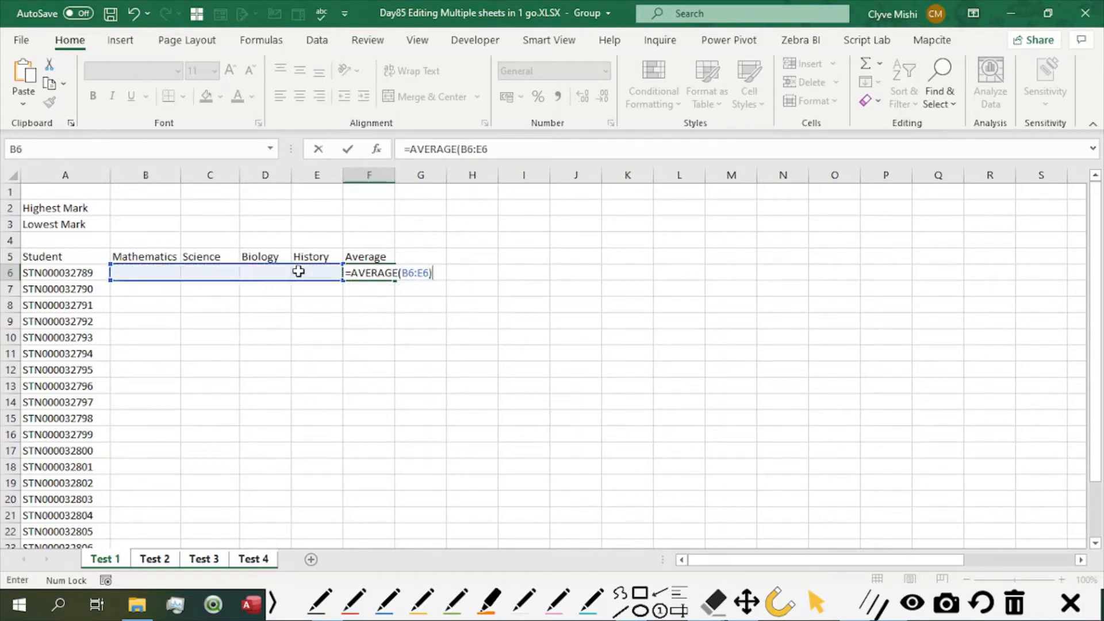
{"action": "key", "text": "Return"}
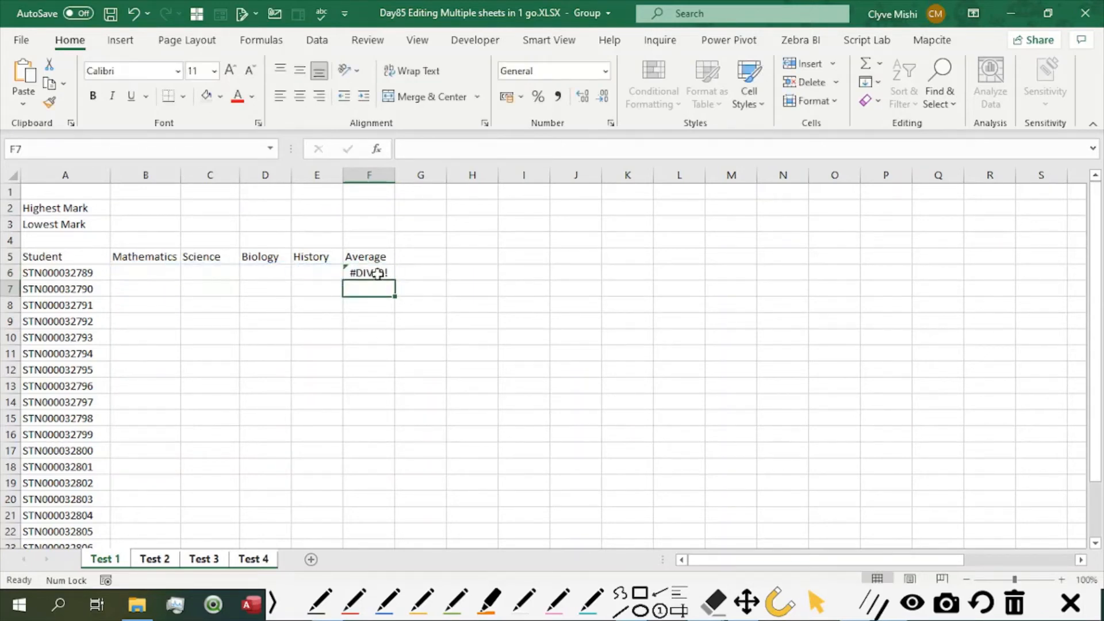
Fill the average formula from F6 down to the last student in F26
{"action": "left_click", "coordinate": [375, 273]}
{"action": "left_click_drag", "start_coordinate": [395, 279], "coordinate": [359, 516]}
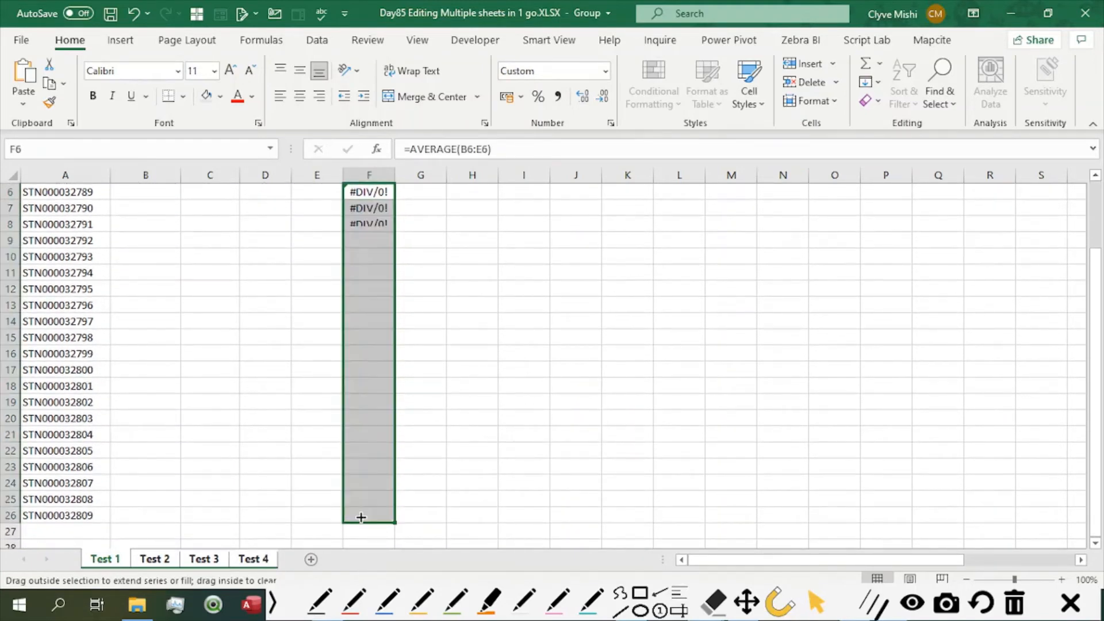
{"action": "scroll", "coordinate": [401, 276], "scroll_direction": "up", "scroll_amount": 2}
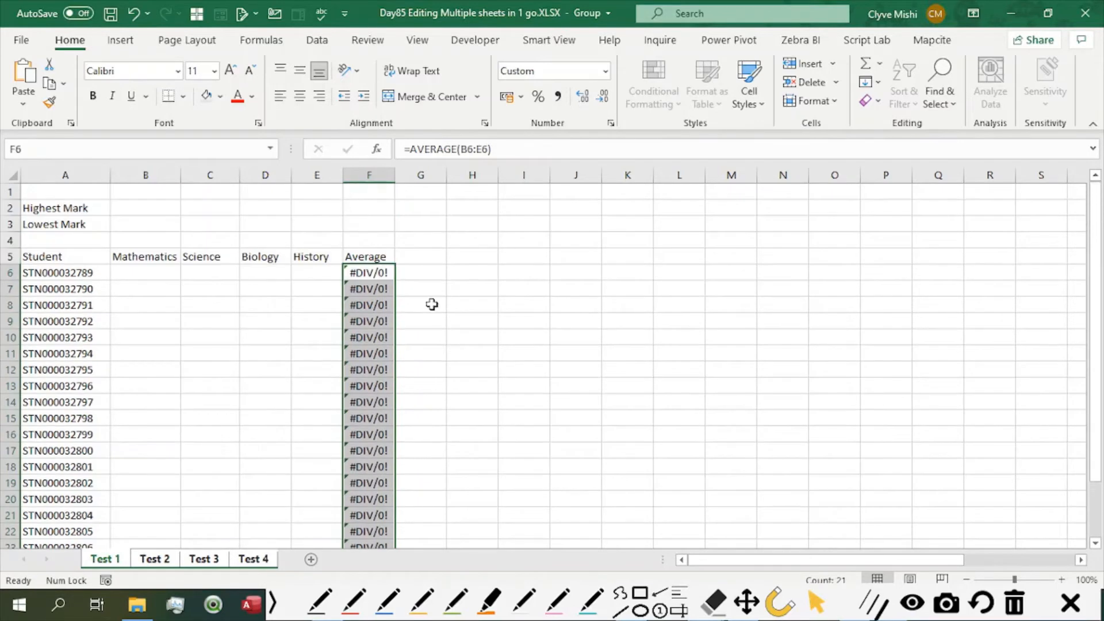
Enter the formula =MAX(B6:B26) in B2 for the highest Mathematics mark
{"action": "left_click", "coordinate": [109, 208]}
{"action": "left_click", "coordinate": [153, 206]}
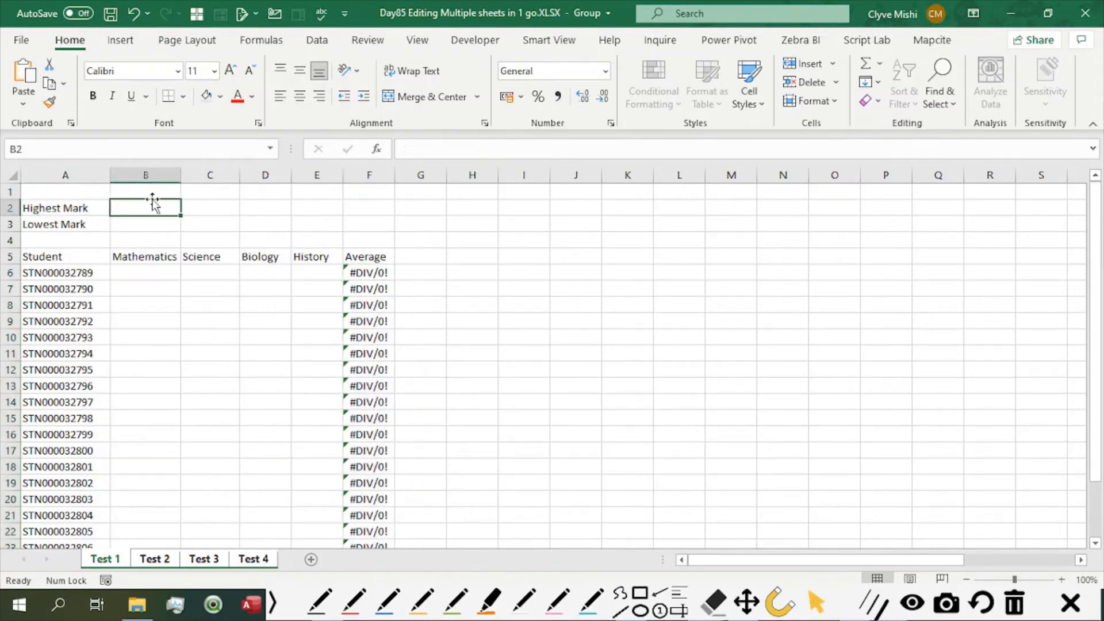
{"action": "type", "text": "=ma"}
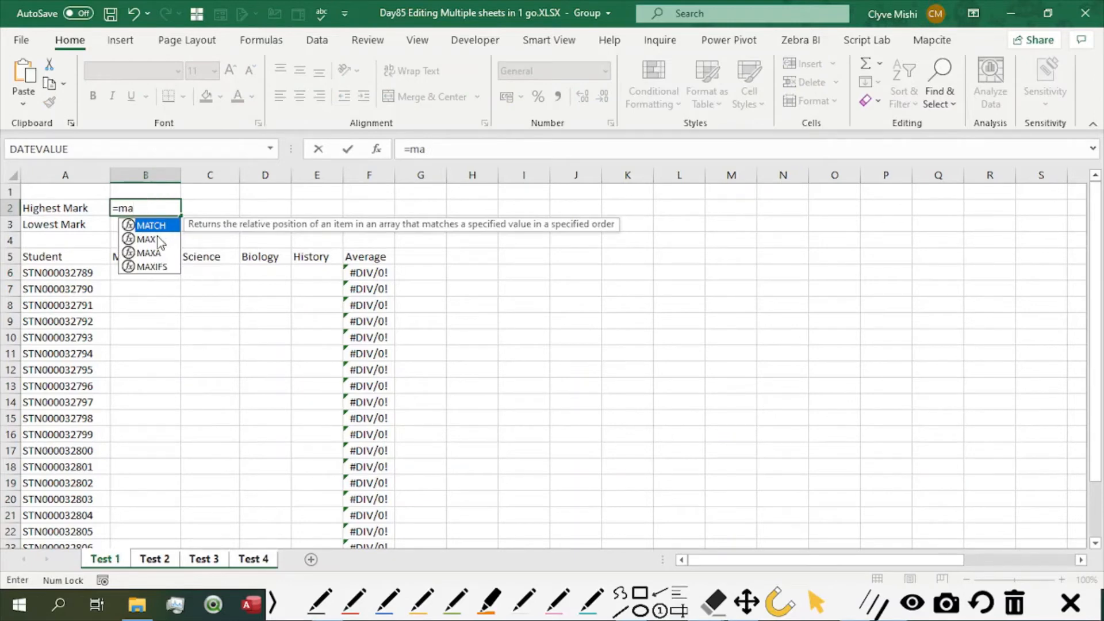
{"action": "double_click", "coordinate": [151, 239]}
{"action": "left_click", "coordinate": [142, 274]}
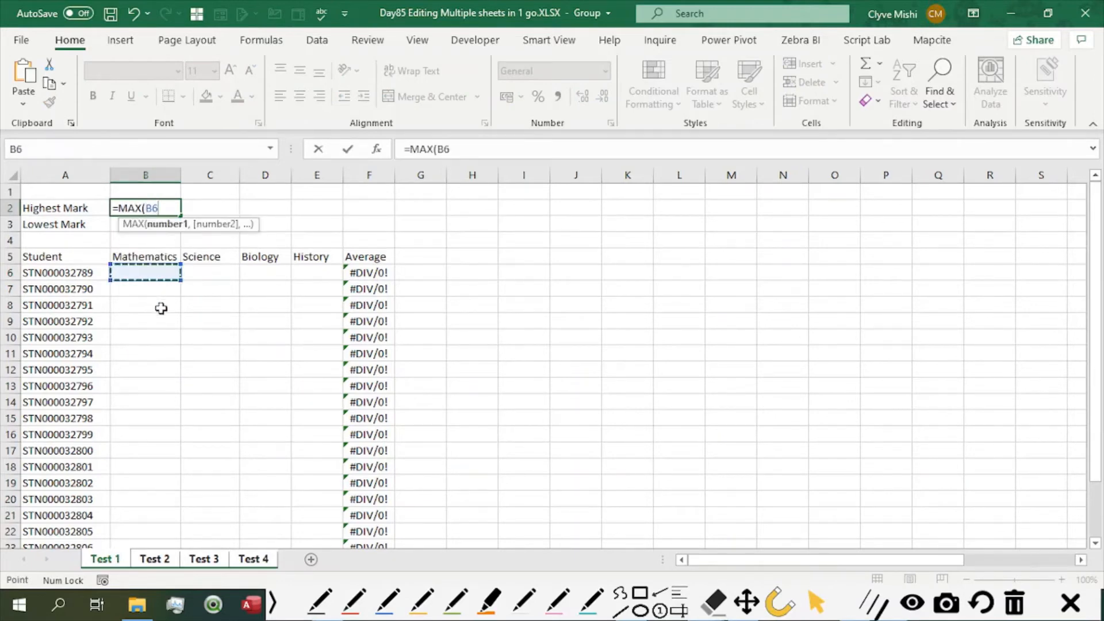
{"action": "scroll", "coordinate": [153, 368], "scroll_direction": "down", "scroll_amount": 2}
{"action": "left_click", "coordinate": [147, 493], "text": "shift"}
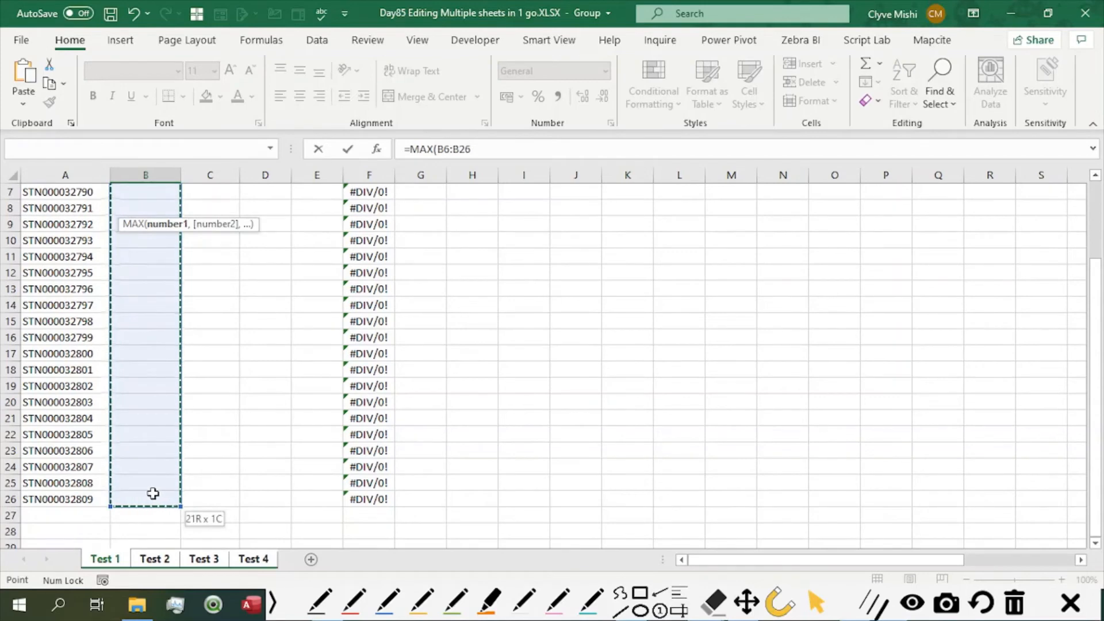
{"action": "type", "text": ")"}
{"action": "key", "text": "Return"}
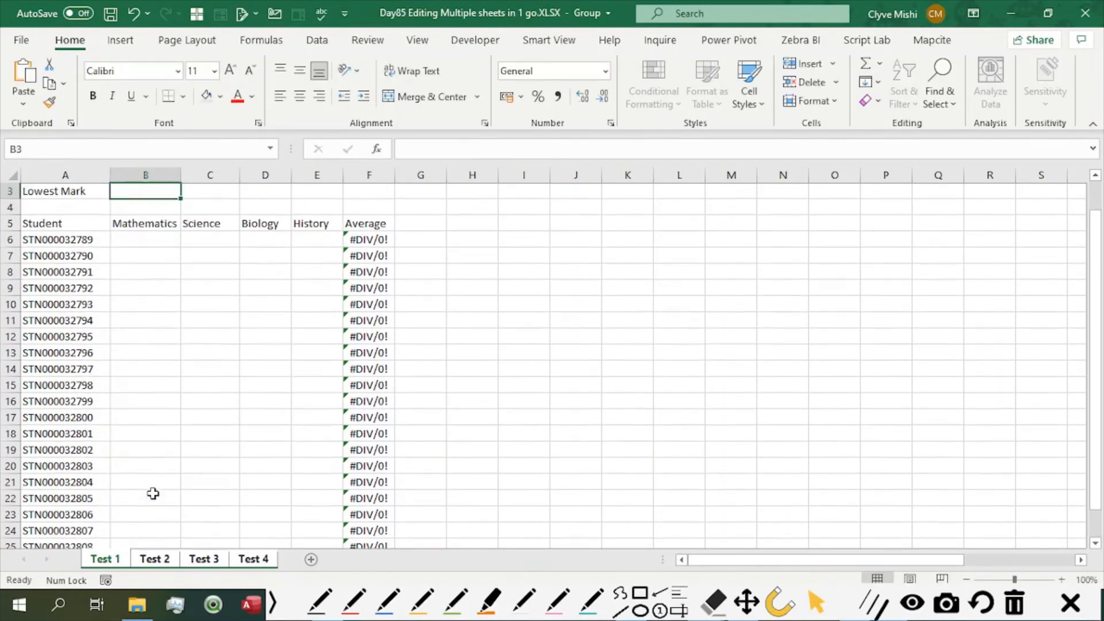
Fill the highest mark formula from B2 across the other subjects and the Average column to F2
{"action": "scroll", "coordinate": [194, 196], "scroll_direction": "up", "scroll_amount": 1}
{"action": "left_click", "coordinate": [203, 205]}
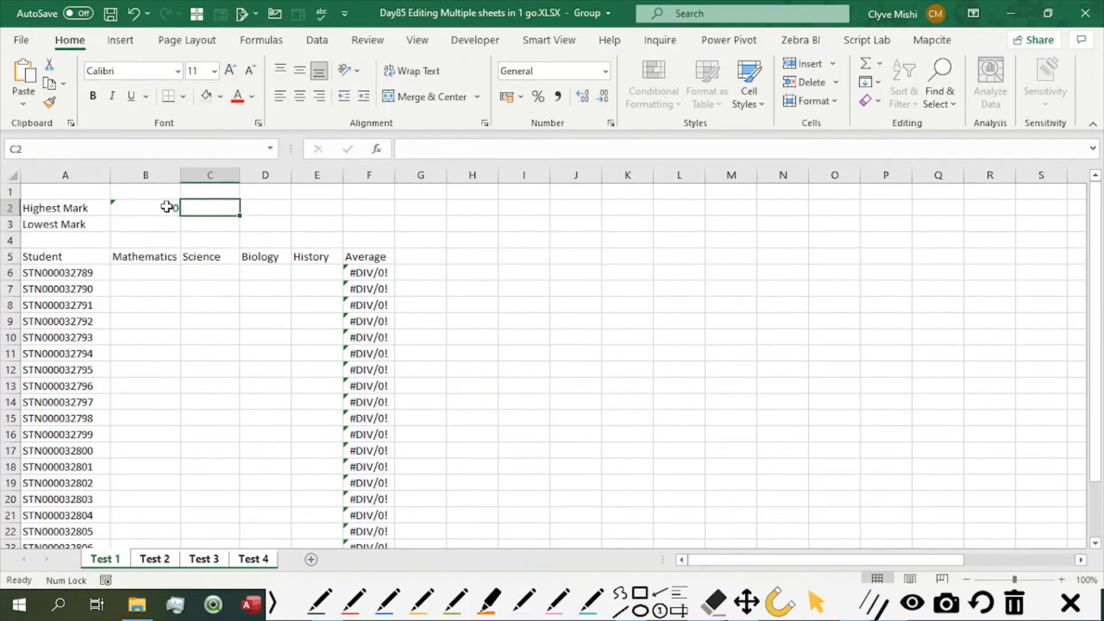
{"action": "left_click", "coordinate": [166, 207]}
{"action": "left_click_drag", "start_coordinate": [181, 215], "coordinate": [339, 223]}
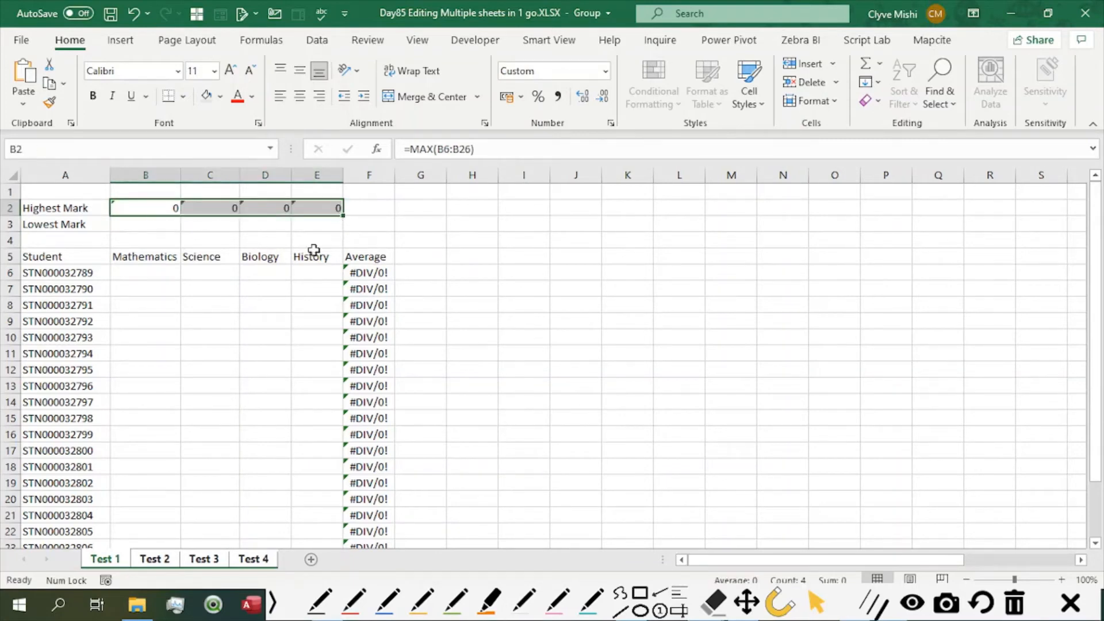
{"action": "left_click", "coordinate": [332, 208]}
{"action": "left_click_drag", "start_coordinate": [343, 218], "coordinate": [367, 211]}
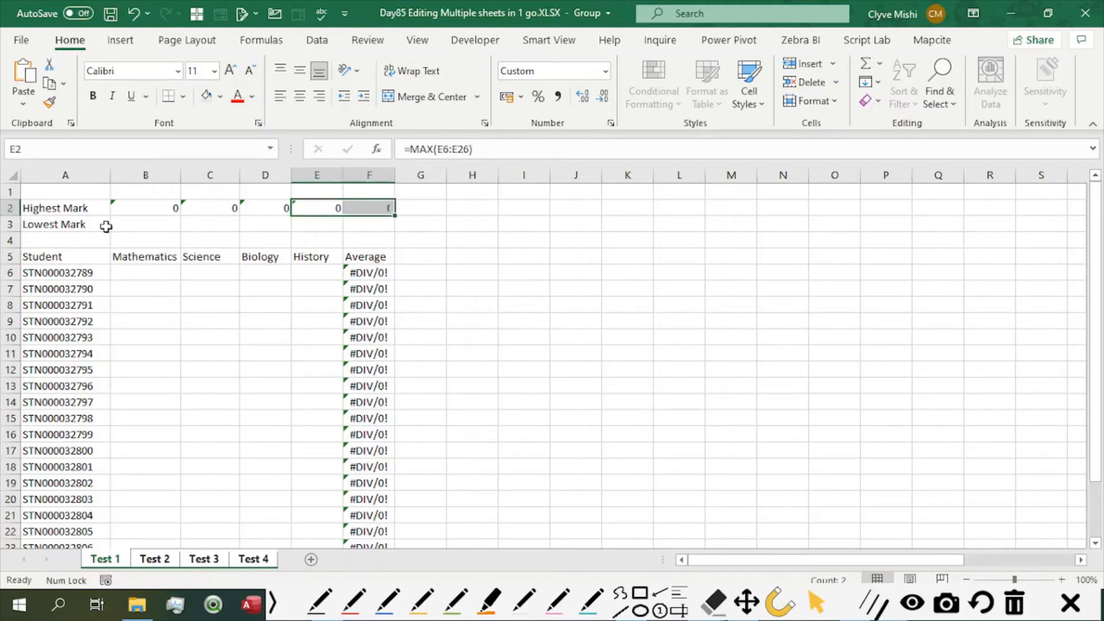
Enter the formula =MIN(B6:B26) in B3 for the lowest Mathematics mark
{"action": "left_click", "coordinate": [161, 225]}
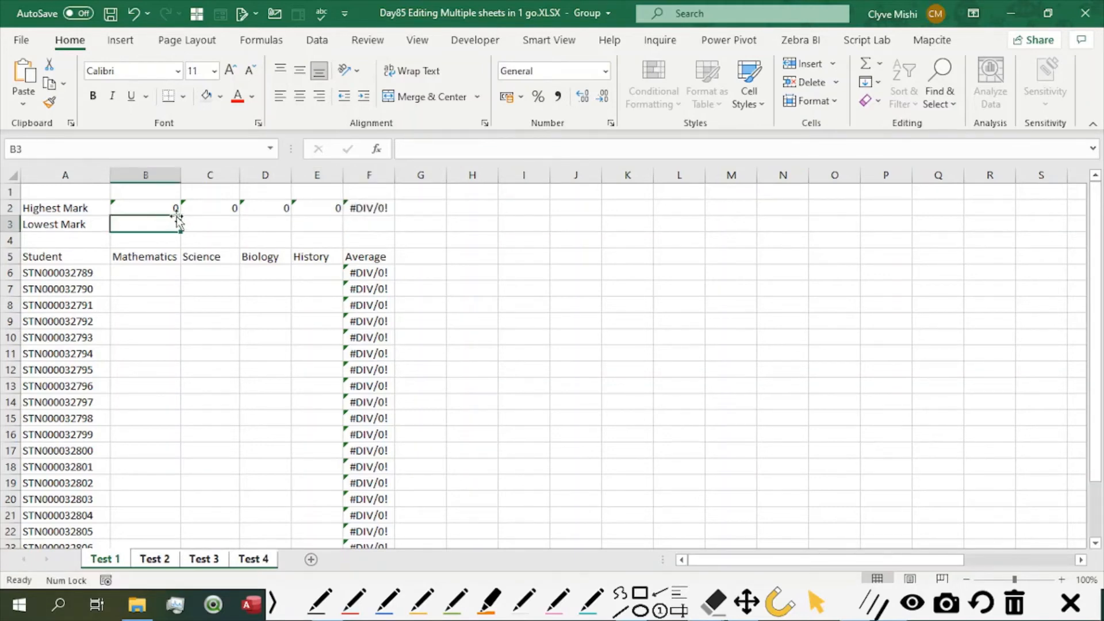
{"action": "type", "text": "Min"}
{"action": "key", "text": "BackSpace"}
{"action": "key", "text": "BackSpace"}
{"action": "key", "text": "BackSpace"}
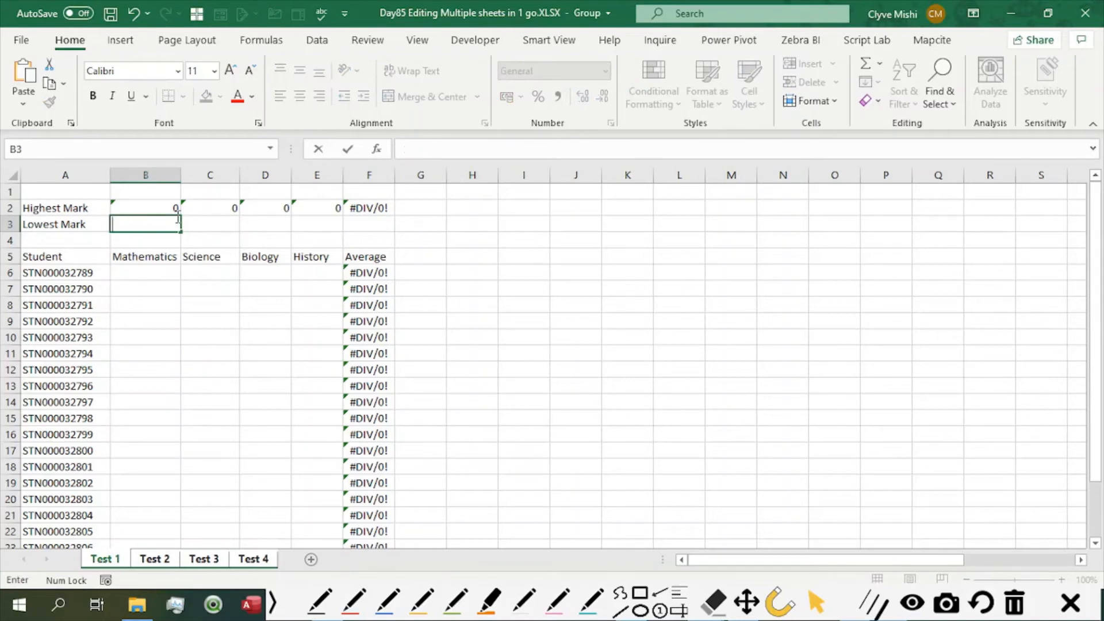
{"action": "type", "text": "=min"}
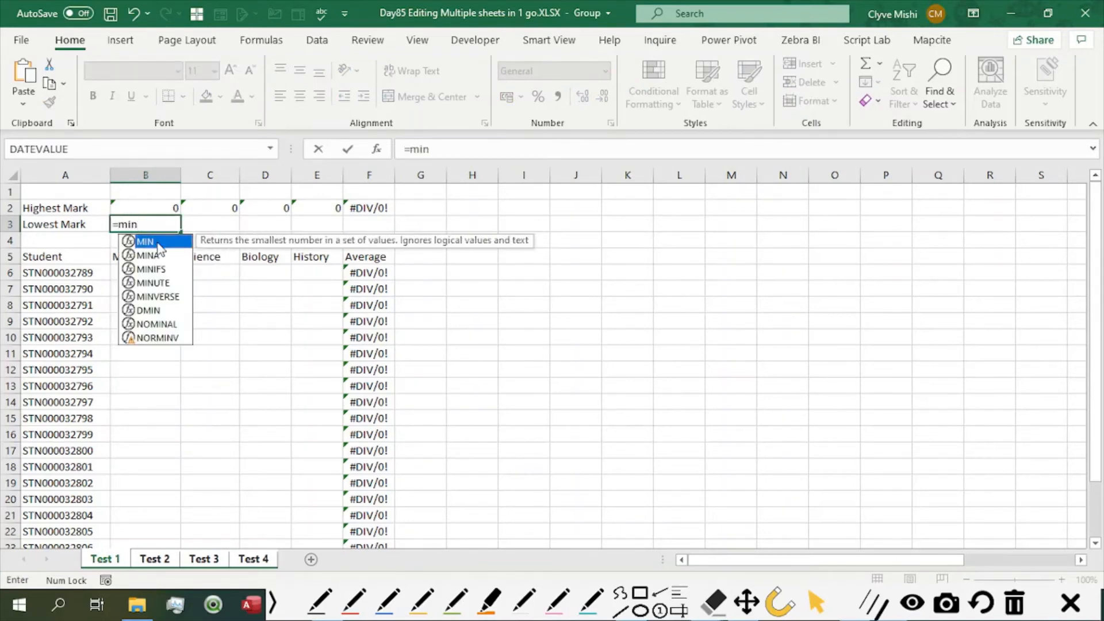
{"action": "key", "text": "Tab"}
{"action": "left_click", "coordinate": [147, 274]}
{"action": "scroll", "coordinate": [147, 274], "scroll_direction": "down", "scroll_amount": 2}
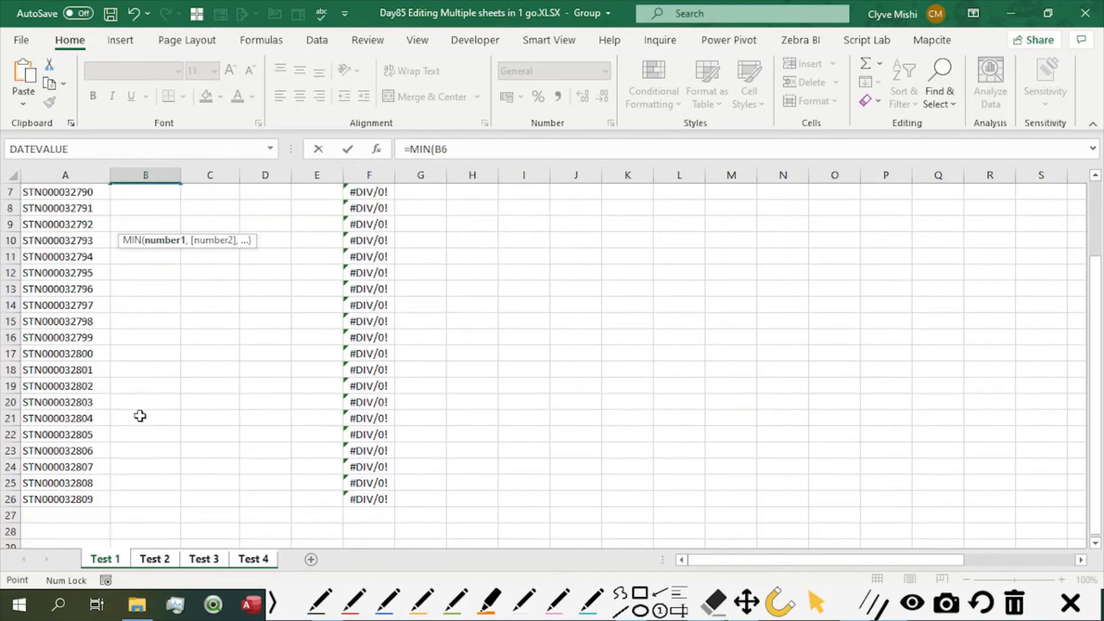
{"action": "left_click", "coordinate": [131, 496], "text": "shift"}
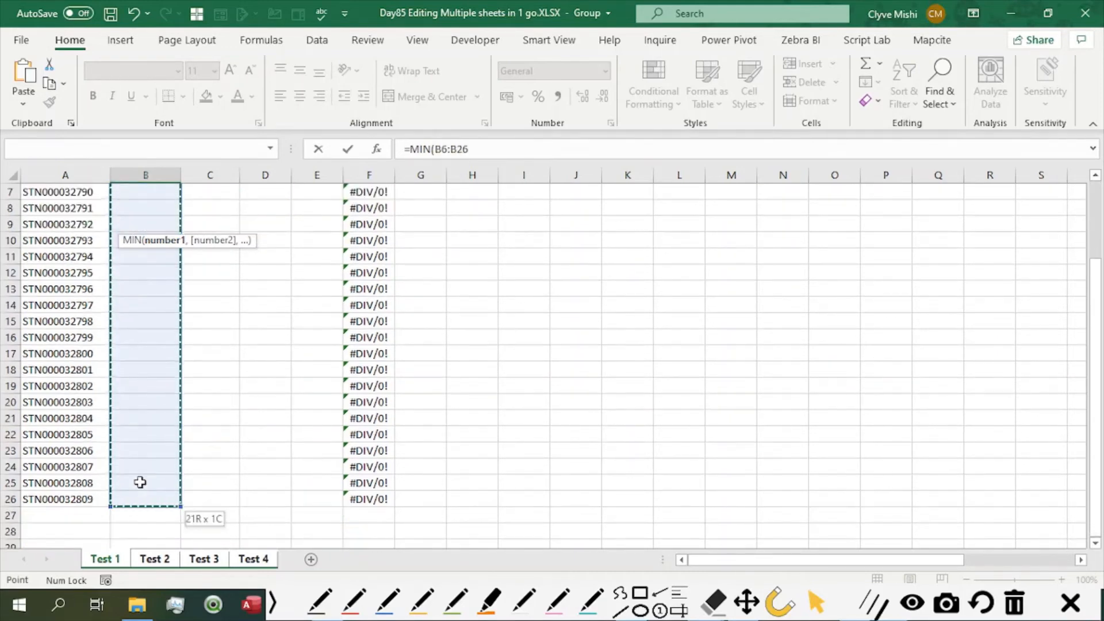
{"action": "type", "text": ")"}
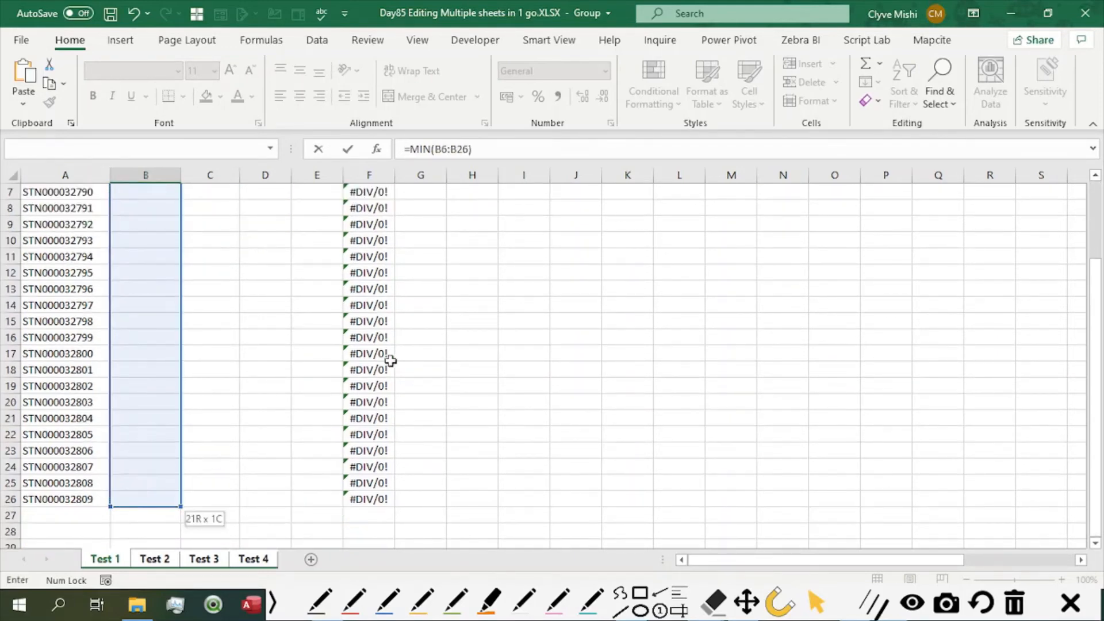
{"action": "key", "text": "Return"}
Fill the lowest mark formula from B3 across to the Average column in F3
{"action": "scroll", "coordinate": [345, 310], "scroll_direction": "up", "scroll_amount": 1}
{"action": "left_click", "coordinate": [167, 222]}
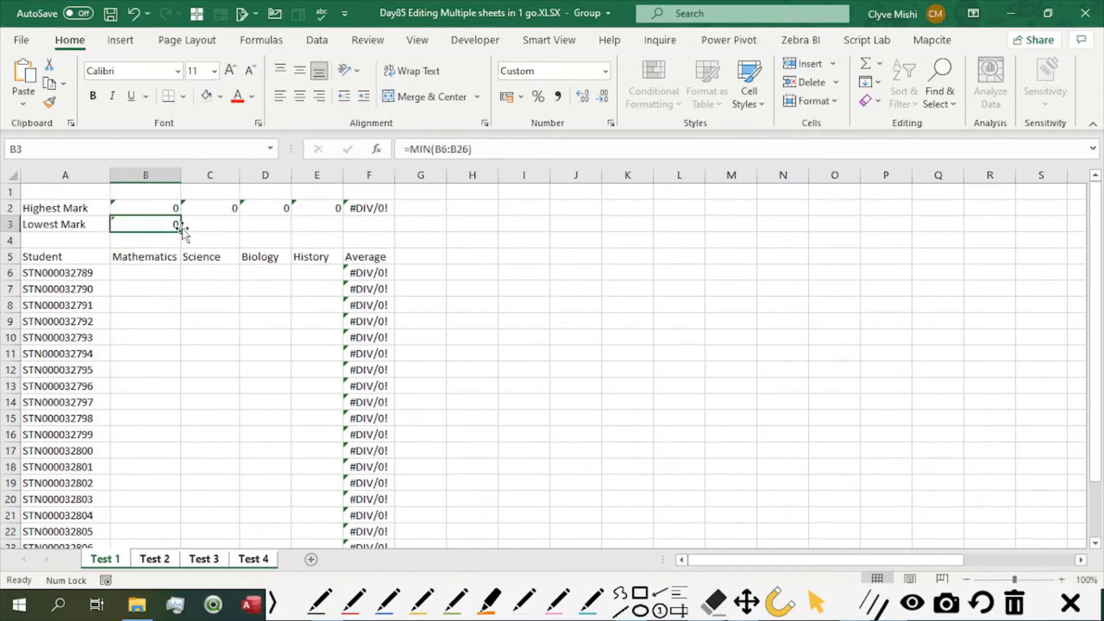
{"action": "left_click_drag", "start_coordinate": [180, 230], "coordinate": [371, 239]}
{"action": "left_click", "coordinate": [418, 322]}
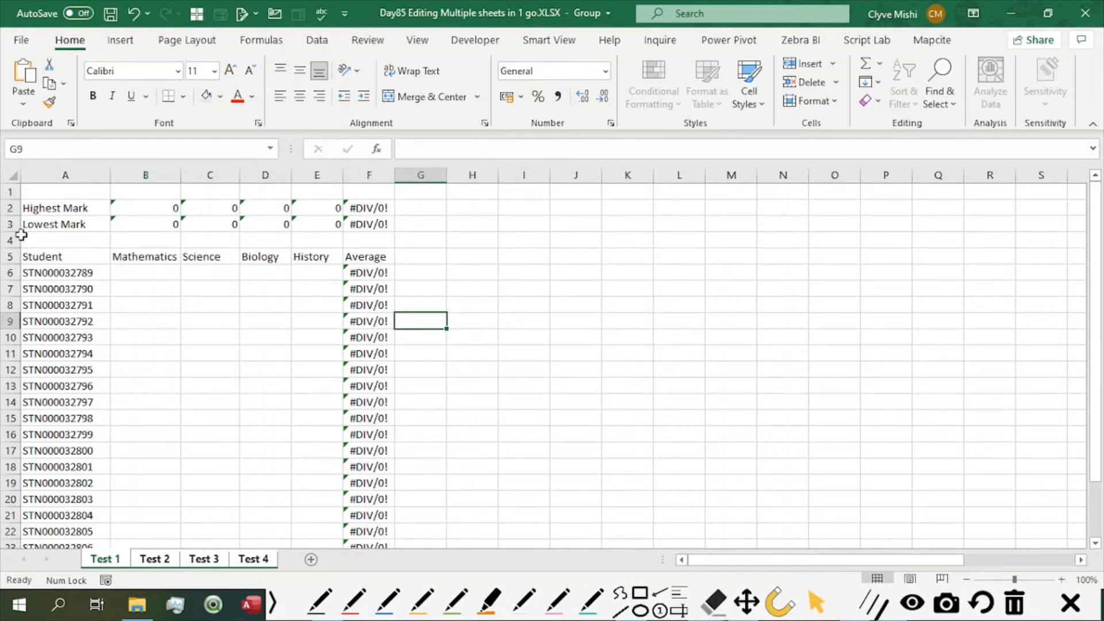
Shade the Highest Mark and Lowest Mark labels in A2:A3 with a light grey fill
{"action": "left_click", "coordinate": [74, 210]}
{"action": "left_click", "coordinate": [62, 229], "text": "shift"}
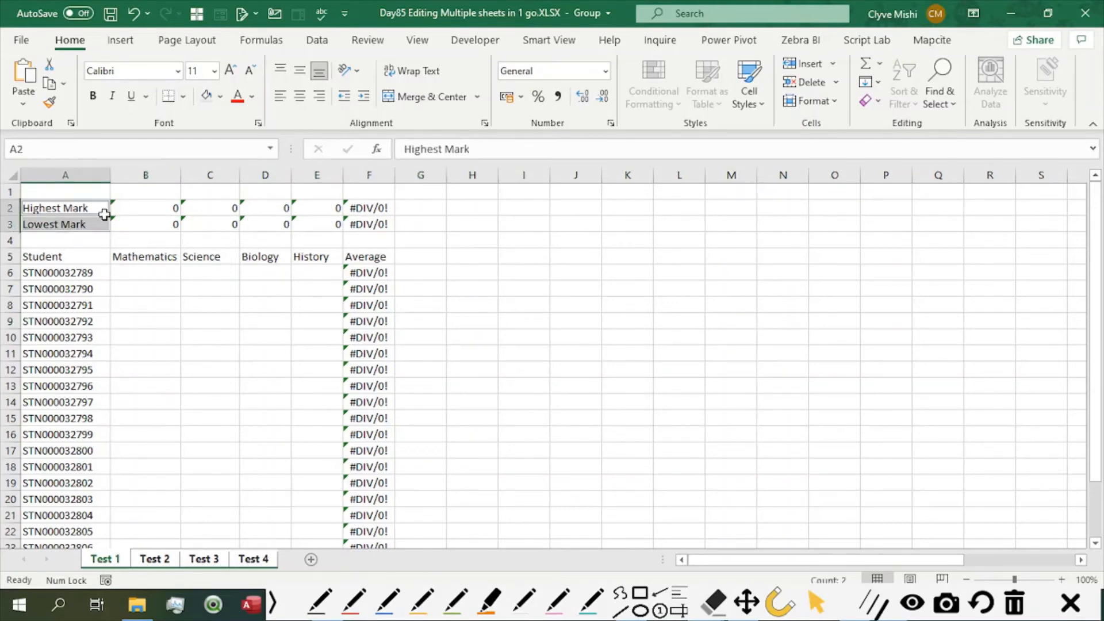
{"action": "left_click", "coordinate": [205, 302]}
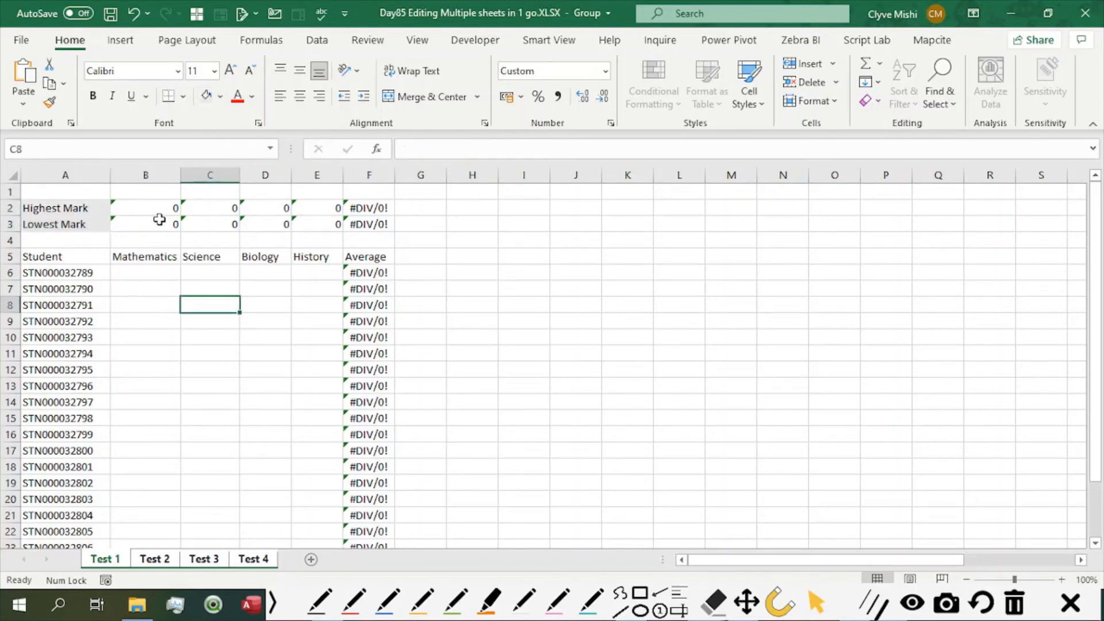
Put an outside border around the subject results in B2:E3 and another around the average results in F2:F3
{"action": "left_click", "coordinate": [152, 210]}
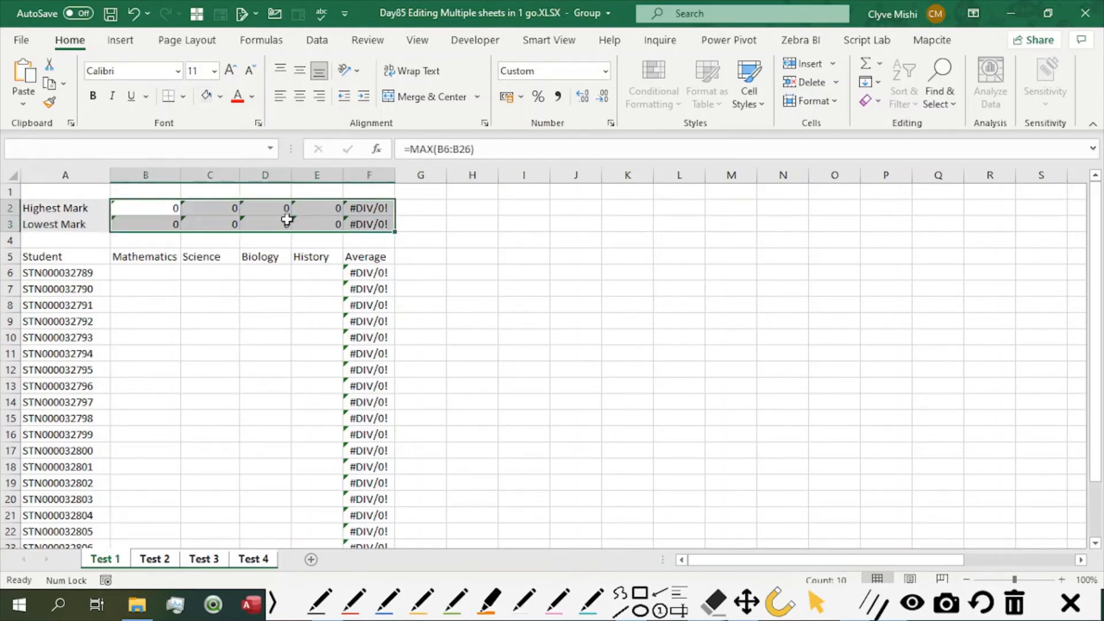
{"action": "left_click", "coordinate": [167, 206]}
{"action": "left_click", "coordinate": [338, 223], "text": "shift"}
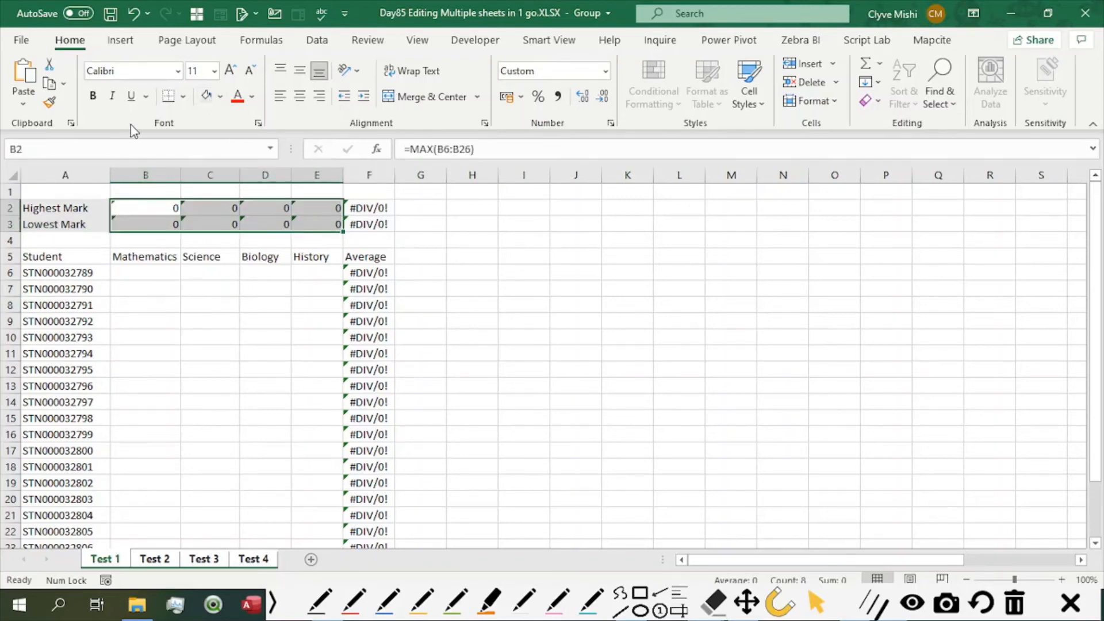
{"action": "left_click", "coordinate": [183, 96]}
{"action": "left_click", "coordinate": [205, 279]}
{"action": "left_click_drag", "start_coordinate": [366, 208], "coordinate": [365, 225]}
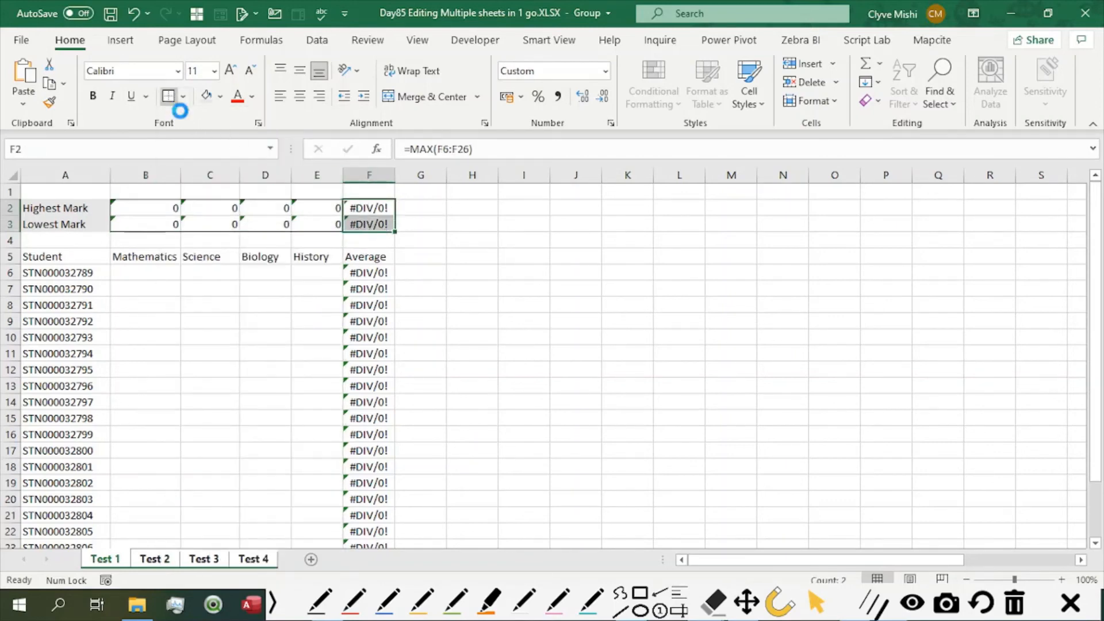
{"action": "left_click", "coordinate": [209, 333]}
Put an outside border around the empty marks area B6:E26
{"action": "left_click", "coordinate": [155, 275]}
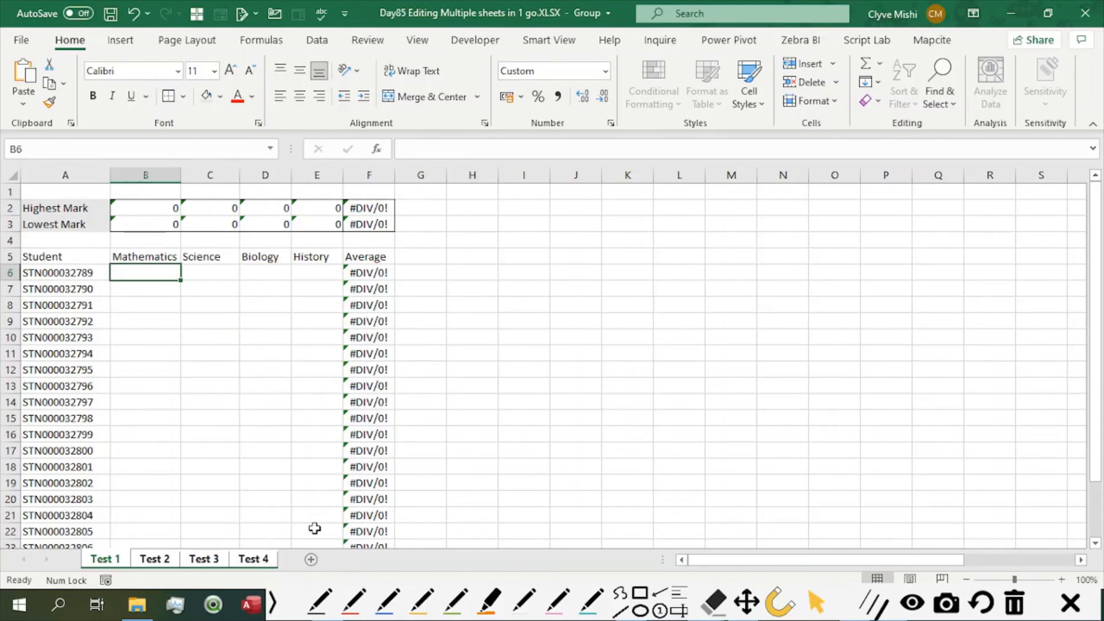
{"action": "scroll", "coordinate": [315, 528], "scroll_direction": "down", "scroll_amount": 2}
{"action": "left_click", "coordinate": [331, 500], "text": "shift"}
{"action": "scroll", "coordinate": [331, 500], "scroll_direction": "up", "scroll_amount": 2}
{"action": "scroll", "coordinate": [332, 393], "scroll_direction": "down", "scroll_amount": 3}
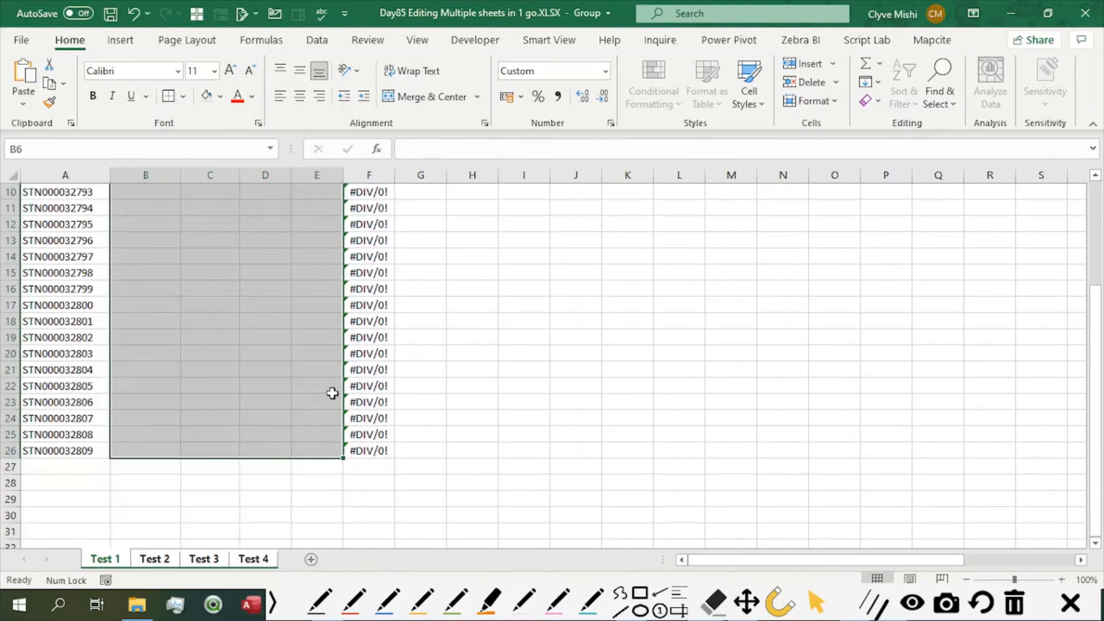
{"action": "scroll", "coordinate": [598, 357], "scroll_direction": "up", "scroll_amount": 3}
{"action": "left_click", "coordinate": [575, 353]}
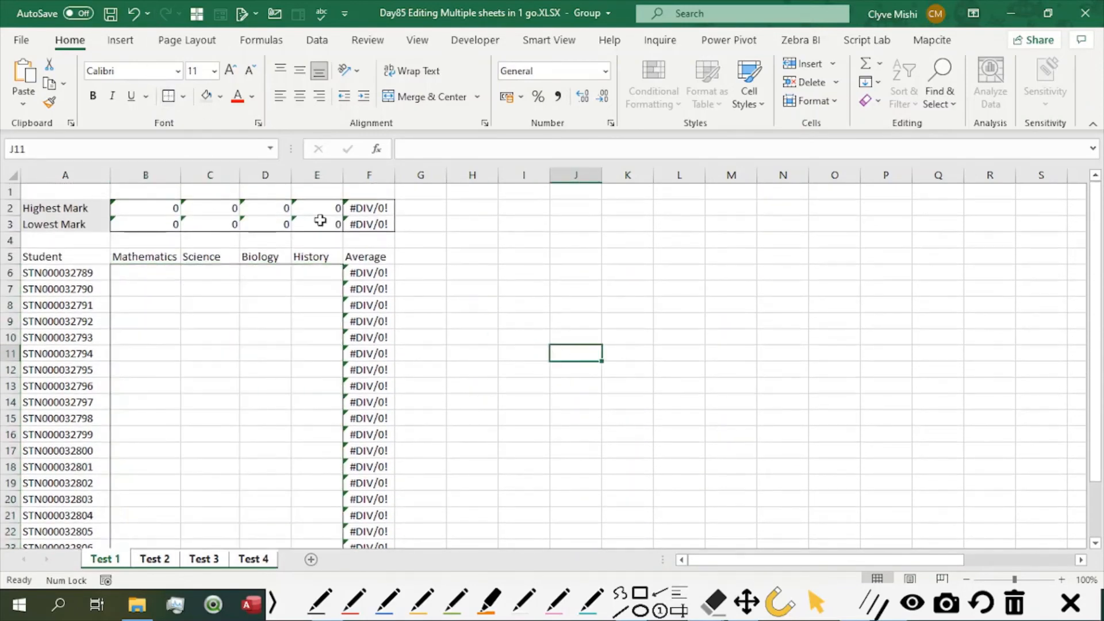
Make the header row A5:F5, from Student to Average, bold
{"action": "scroll", "coordinate": [349, 230], "scroll_direction": "down", "scroll_amount": 1}
{"action": "scroll", "coordinate": [356, 233], "scroll_direction": "up", "scroll_amount": 1}
{"action": "left_click", "coordinate": [47, 259]}
{"action": "left_click", "coordinate": [366, 260], "text": "shift"}
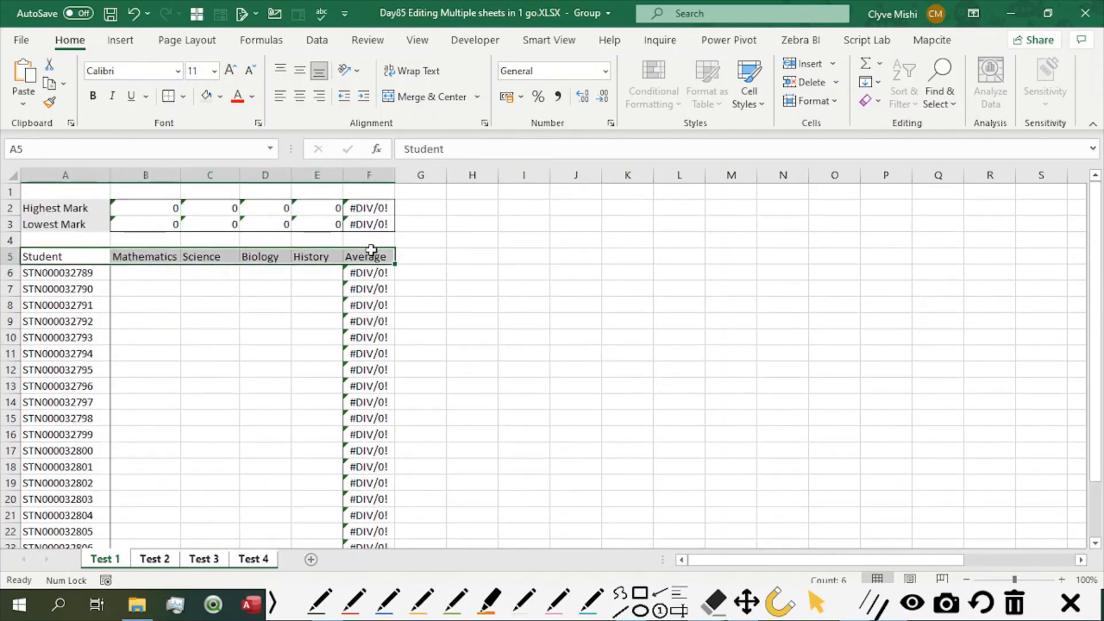
{"action": "key", "text": "ctrl+b"}
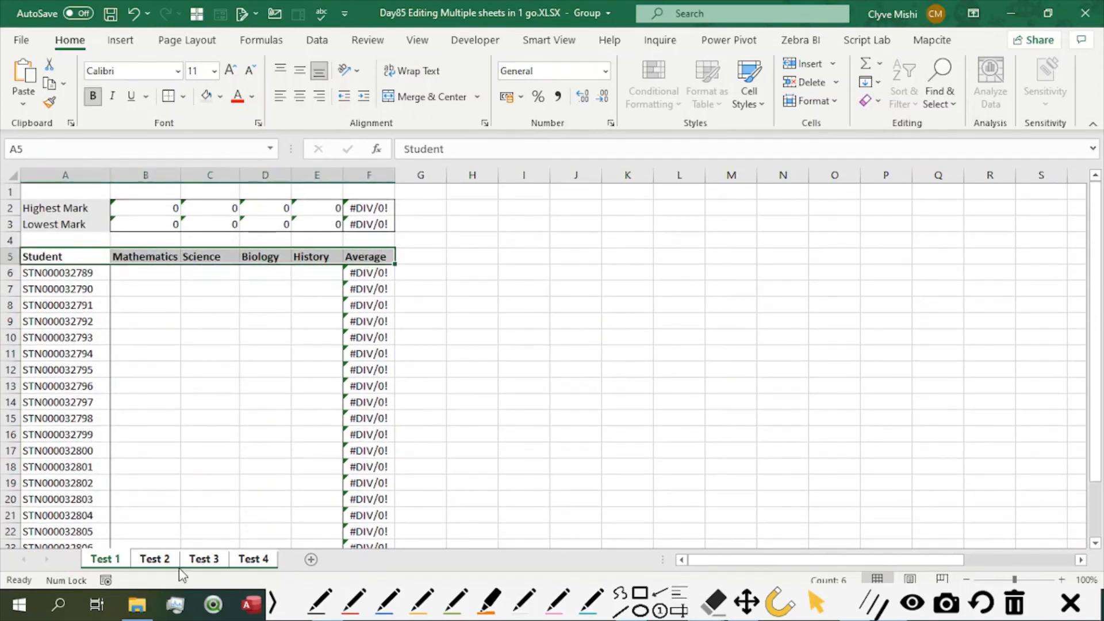
Examine the Test 2, Test 3 and Test 4 sheets one by one for the grouped formulas and formatting
{"action": "left_click", "coordinate": [155, 561]}
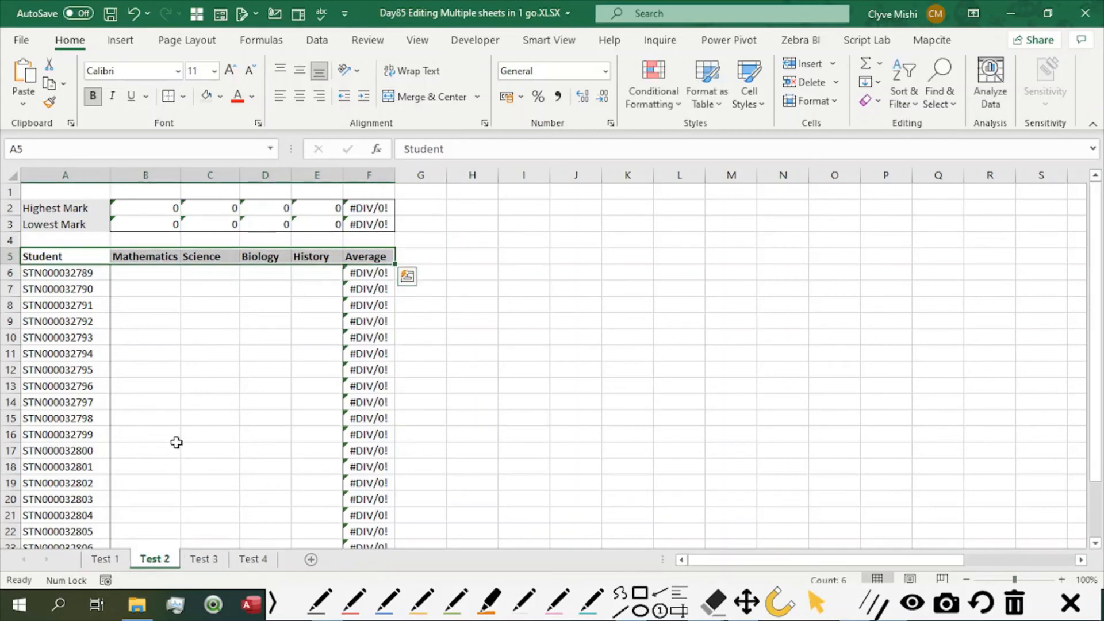
{"action": "left_click", "coordinate": [122, 254]}
{"action": "scroll", "coordinate": [155, 253], "scroll_direction": "down", "scroll_amount": 2}
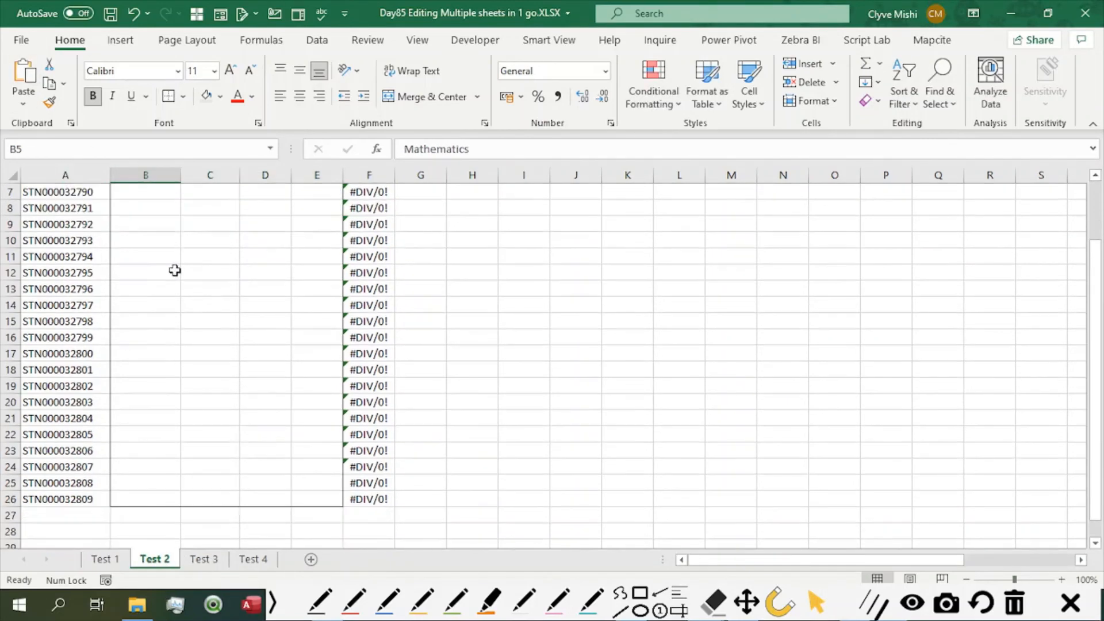
{"action": "scroll", "coordinate": [157, 302], "scroll_direction": "up", "scroll_amount": 2}
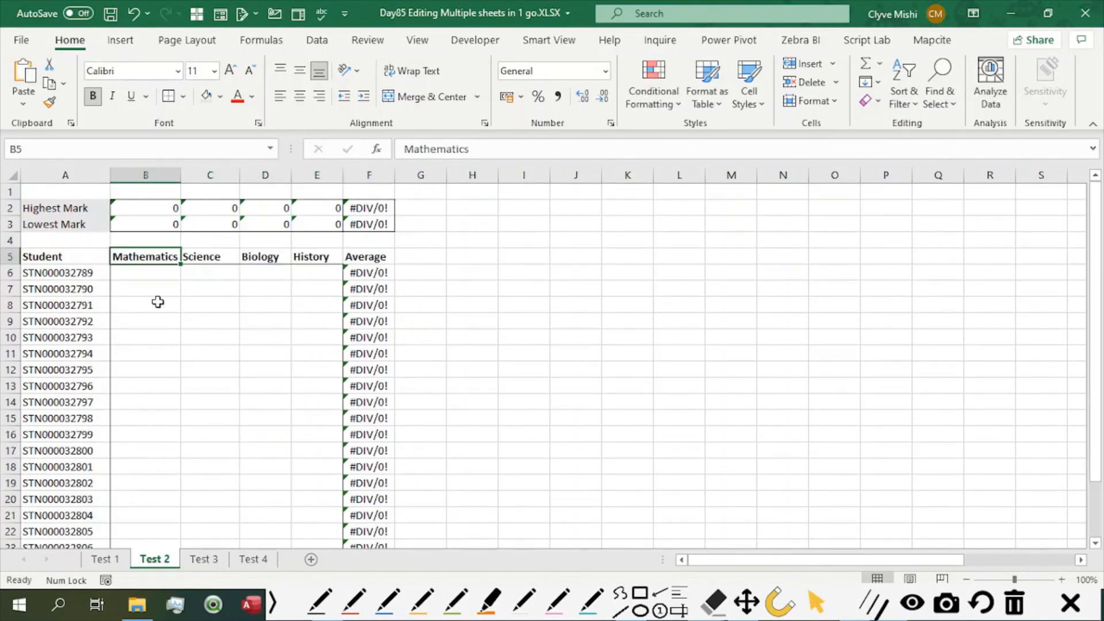
{"action": "left_click", "coordinate": [203, 559]}
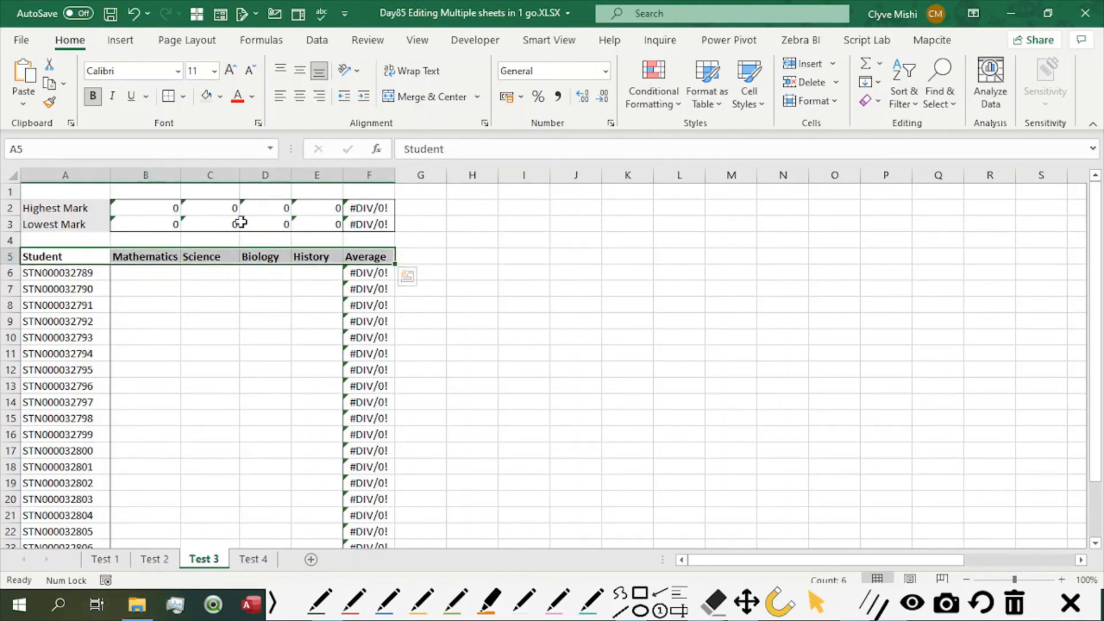
{"action": "left_click", "coordinate": [254, 559]}
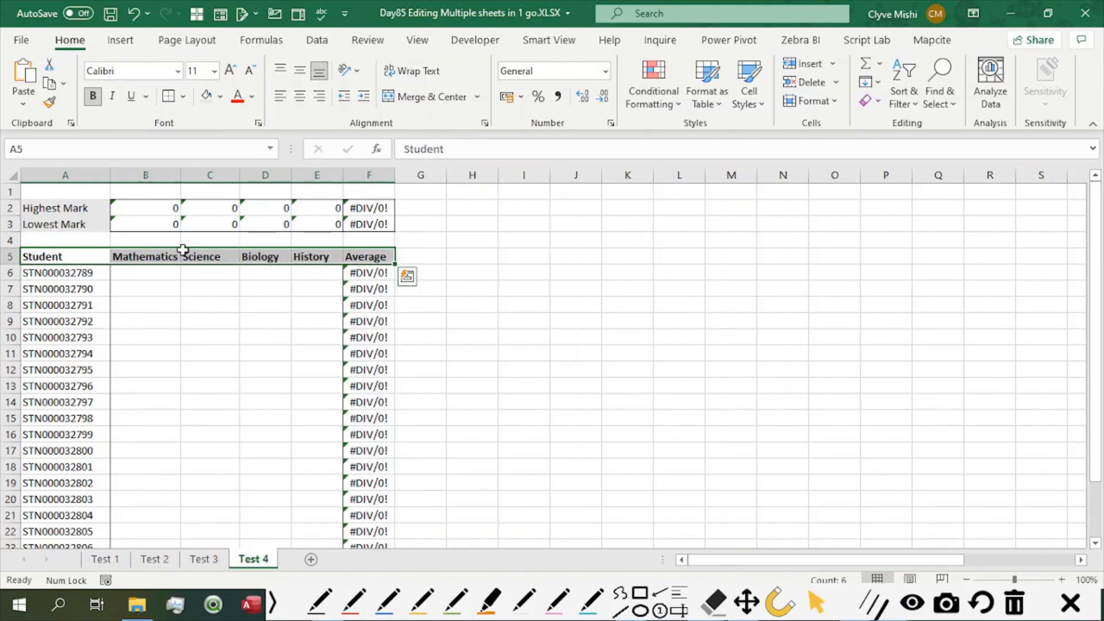